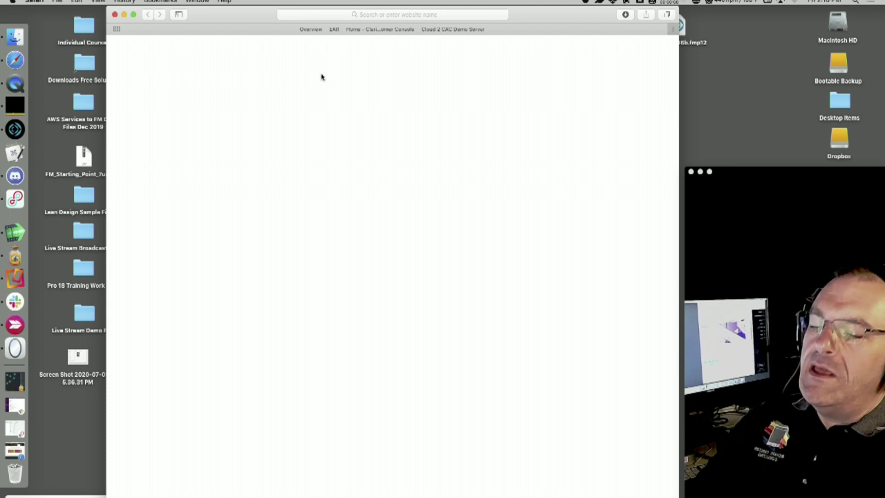
# Step: Open the 360works.com website in the blank browser window
pyautogui.click(391, 17)
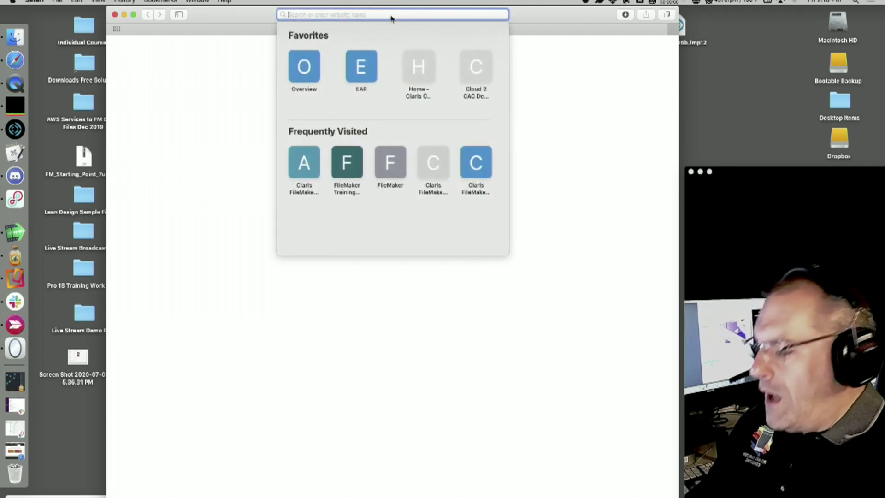
pyautogui.write('360works')
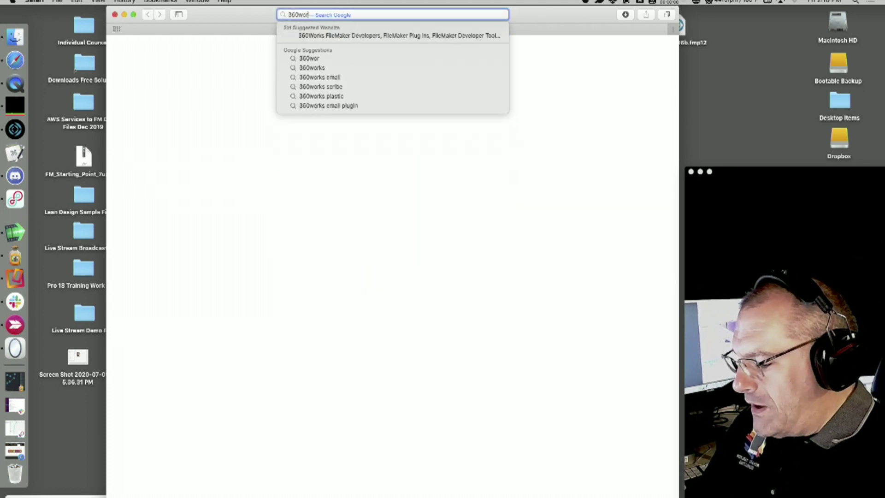
pyautogui.write('.com')
pyautogui.press('Return')
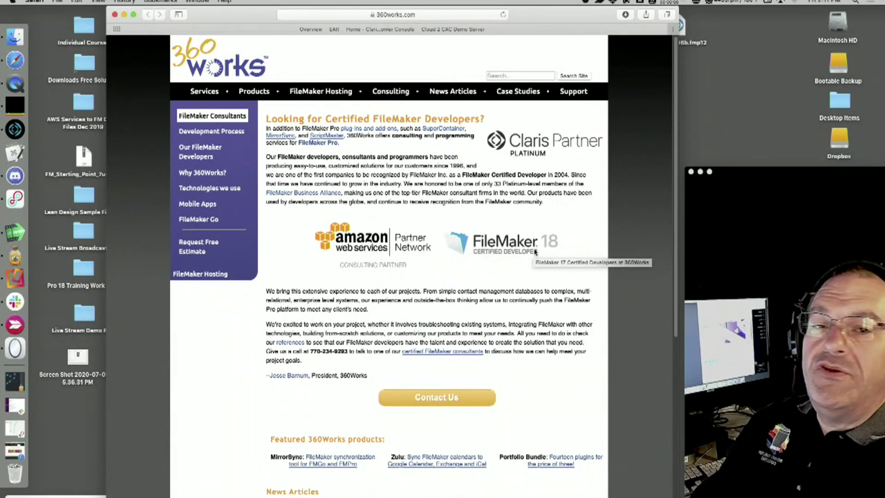
# Step: Open the ScriptMaster page from the 360Works product list
pyautogui.scroll(-5, 517, 230)
pyautogui.scroll(-3, 514, 232)
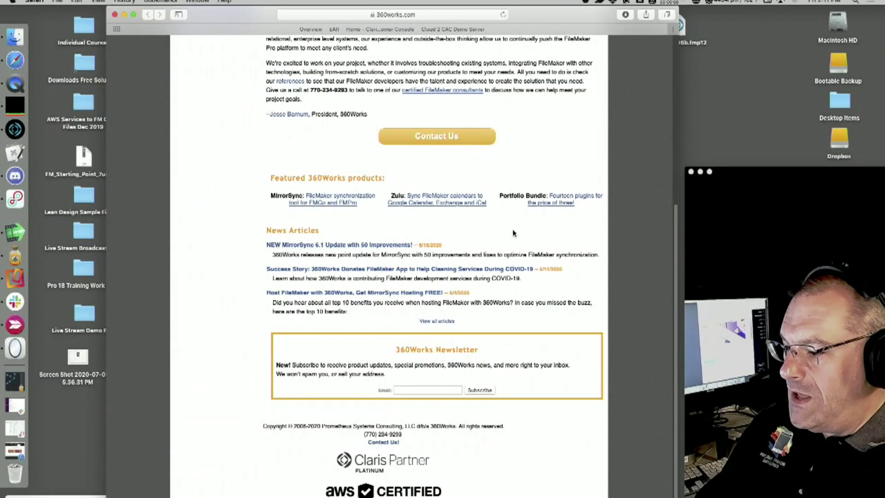
pyautogui.scroll(8, 515, 233)
pyautogui.click(254, 92)
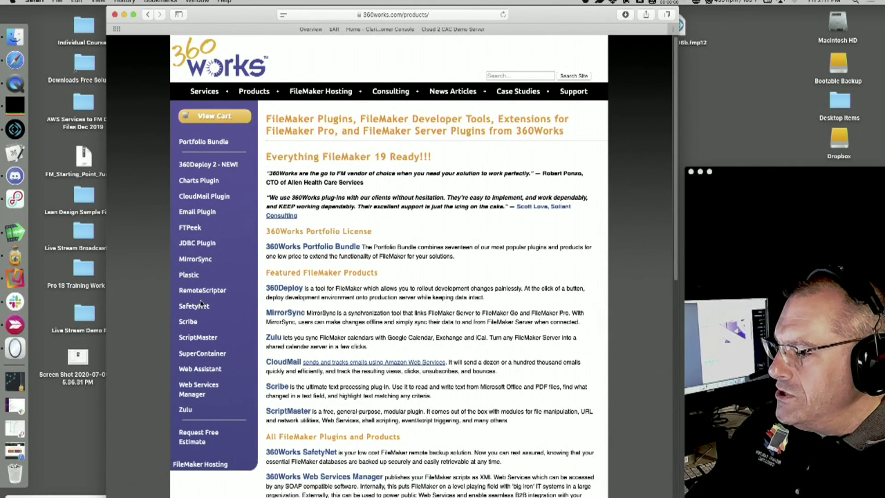
pyautogui.click(201, 339)
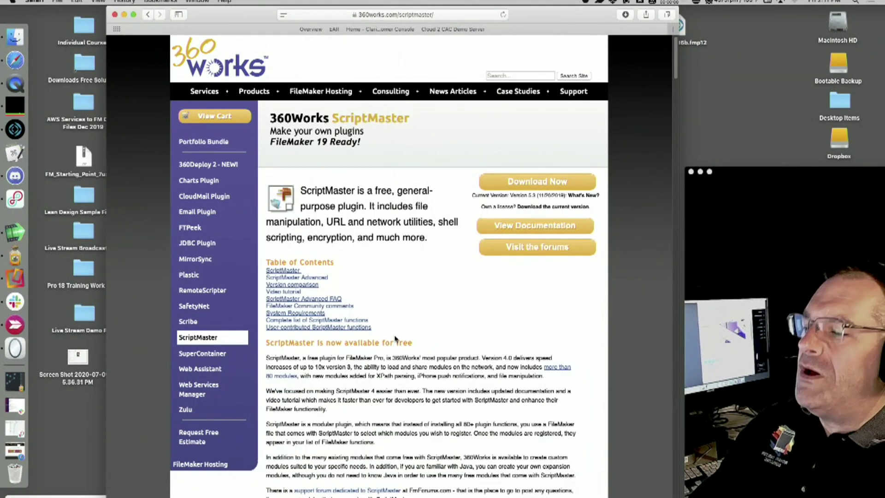
# Step: Review the ScriptMaster overview, highlighting the ScriptMaster Advanced heading and the words "shell scripting" in the introduction
pyautogui.scroll(-5, 412, 327)
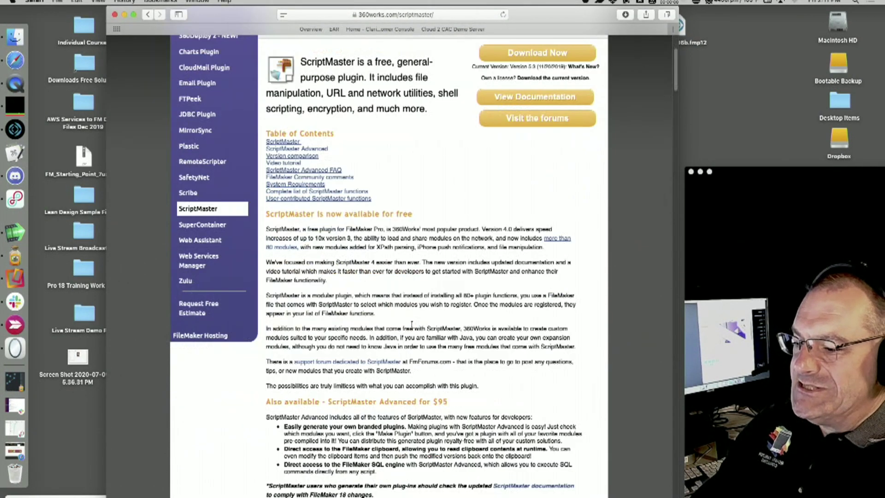
pyautogui.scroll(1, 411, 325)
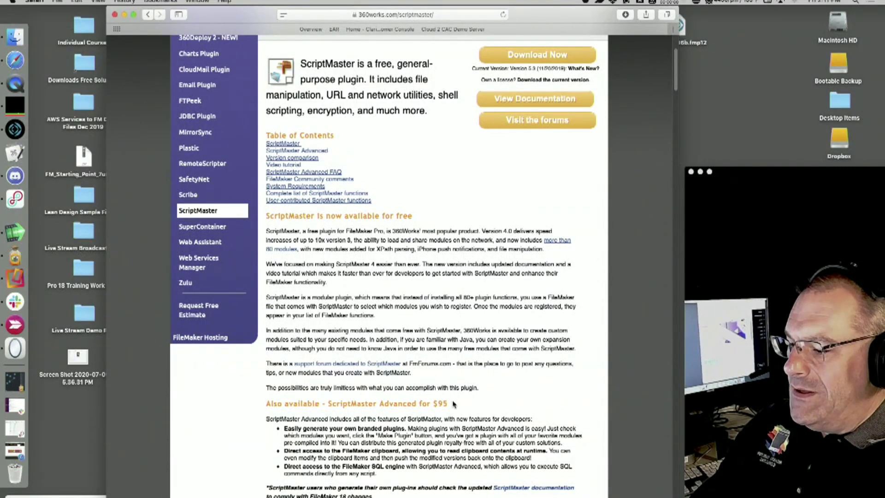
pyautogui.moveTo(449, 402); pyautogui.dragTo(271, 404)
pyautogui.moveTo(417, 210); pyautogui.dragTo(317, 192)
pyautogui.scroll(3, 456, 182)
pyautogui.scroll(2, 459, 196)
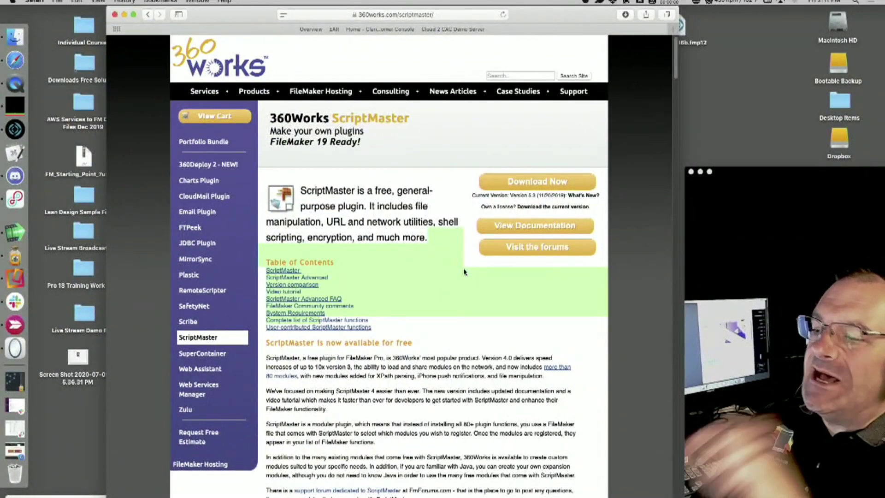
pyautogui.click(384, 233)
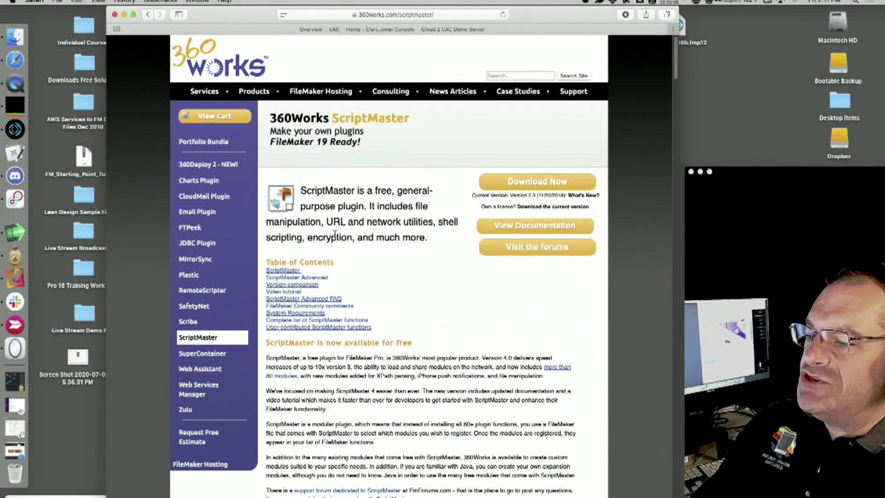
pyautogui.moveTo(303, 238); pyautogui.dragTo(438, 220)
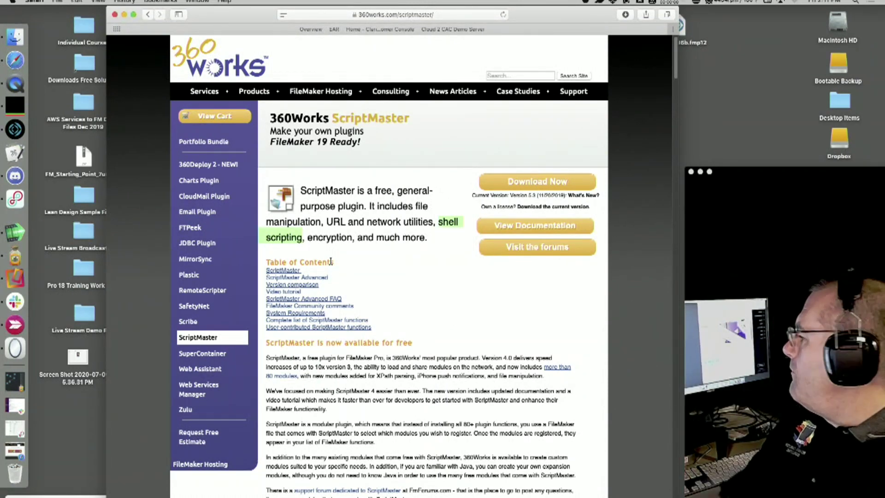
# Step: Find the list of included ScriptMaster functions and highlight the Crop Image and Get File As Container entries under Containers
pyautogui.scroll(-15, 367, 212)
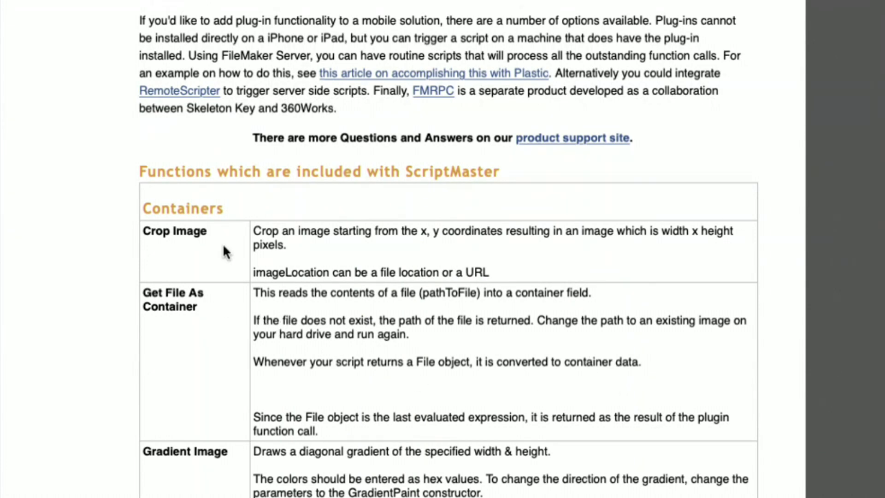
pyautogui.moveTo(530, 274); pyautogui.dragTo(374, 248)
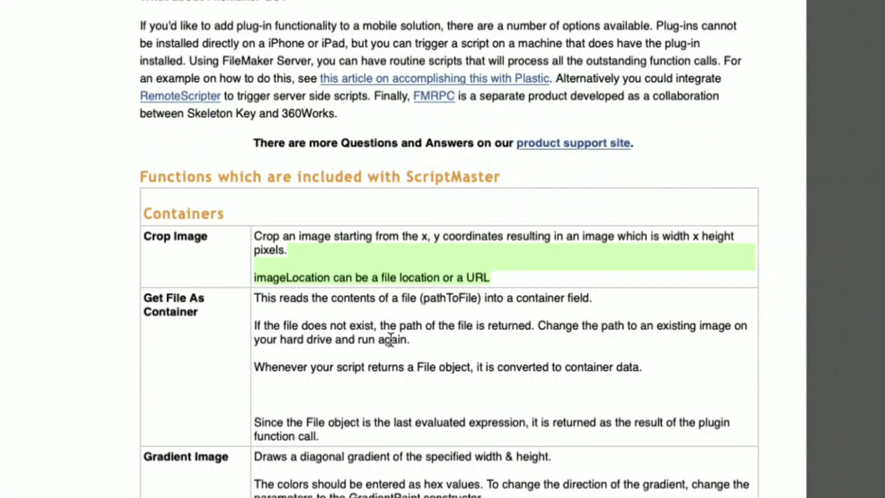
pyautogui.moveTo(210, 314); pyautogui.dragTo(184, 313)
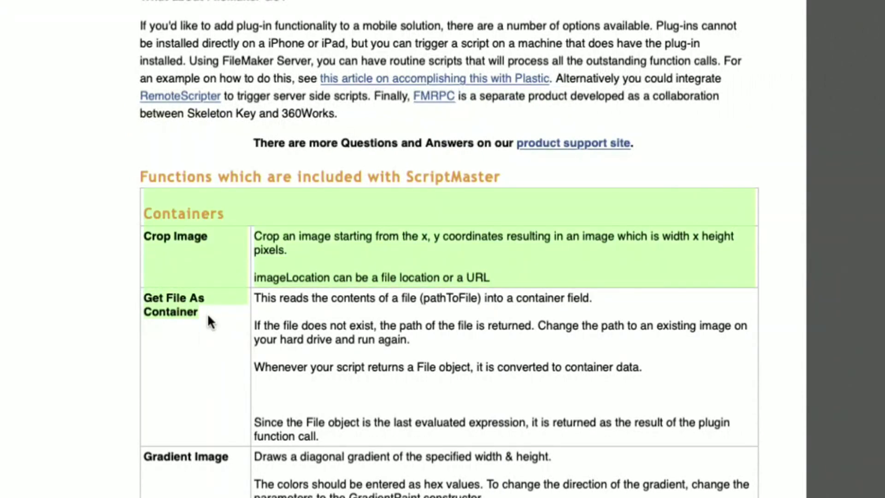
pyautogui.moveTo(322, 436); pyautogui.dragTo(253, 289)
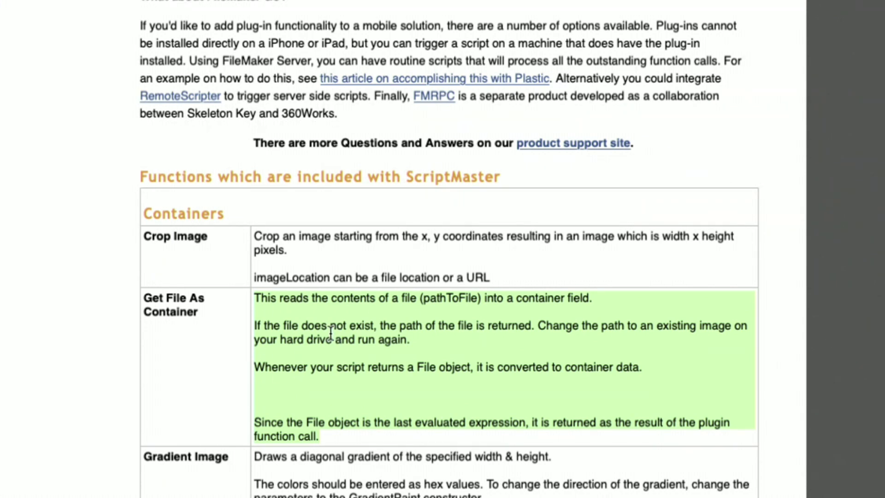
# Step: Read the remaining Containers functions, highlighting the descriptions of Rotate Image, Screen Capture and Watermark Image
pyautogui.scroll(-7, 304, 368)
pyautogui.scroll(1, 232, 213)
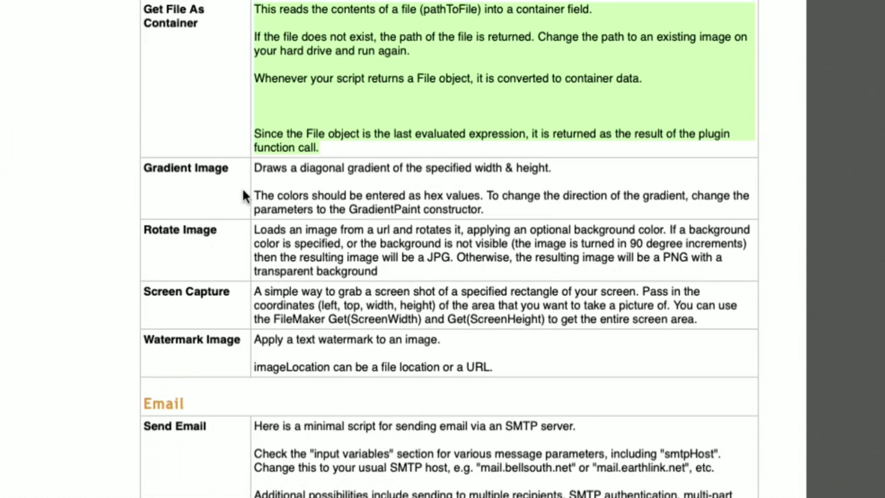
pyautogui.tripleClick(396, 277)
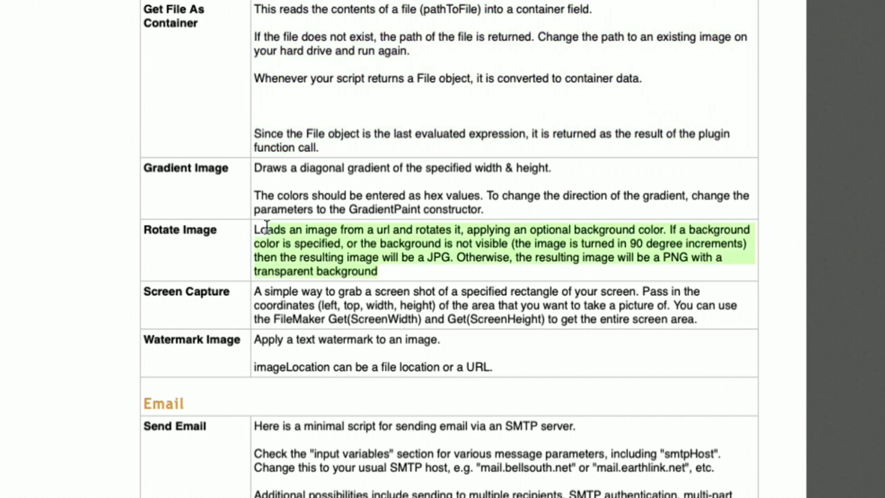
pyautogui.moveTo(396, 273); pyautogui.dragTo(255, 229)
pyautogui.click(397, 281)
pyautogui.moveTo(420, 277); pyautogui.dragTo(255, 232)
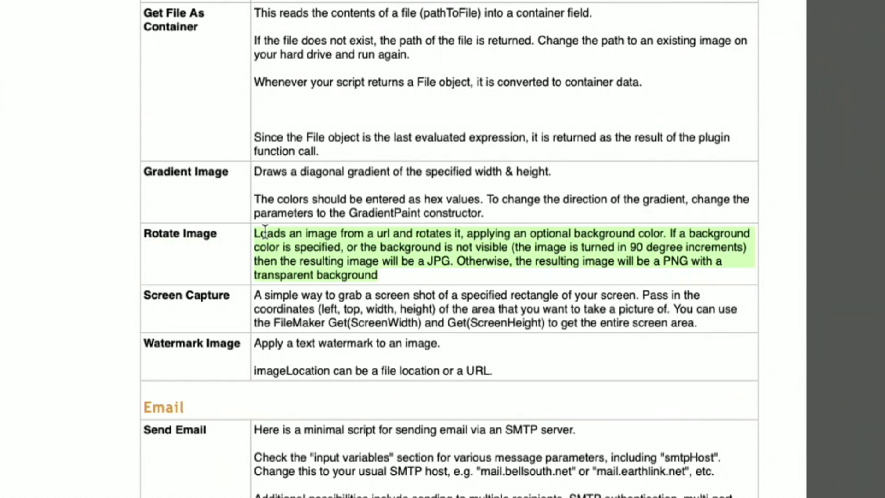
pyautogui.click(385, 256)
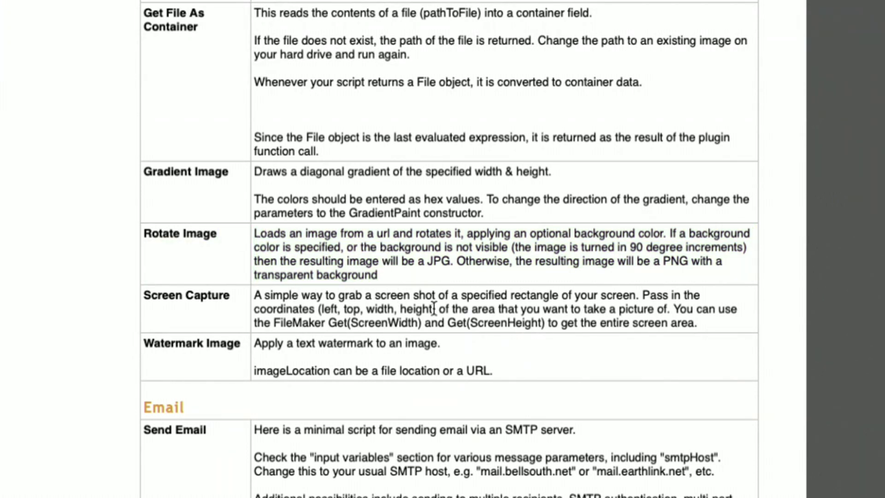
pyautogui.moveTo(698, 324); pyautogui.dragTo(253, 295)
pyautogui.moveTo(549, 370); pyautogui.dragTo(322, 296)
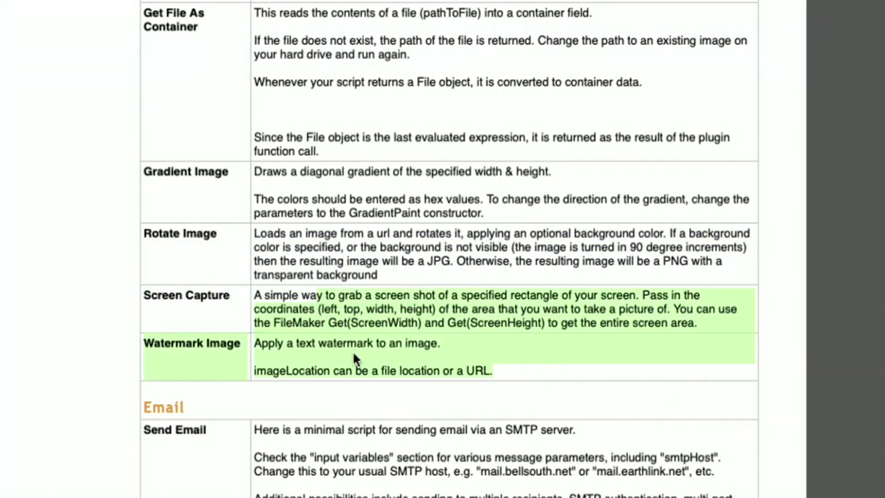
# Step: Look over the Email functions and highlight the Send Email description
pyautogui.scroll(-7, 357, 360)
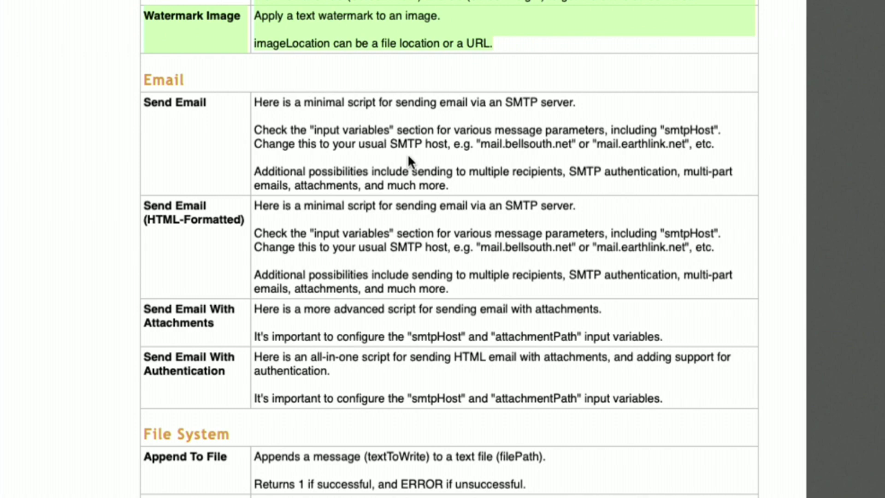
pyautogui.moveTo(476, 180); pyautogui.dragTo(255, 102)
pyautogui.scroll(-10, 391, 272)
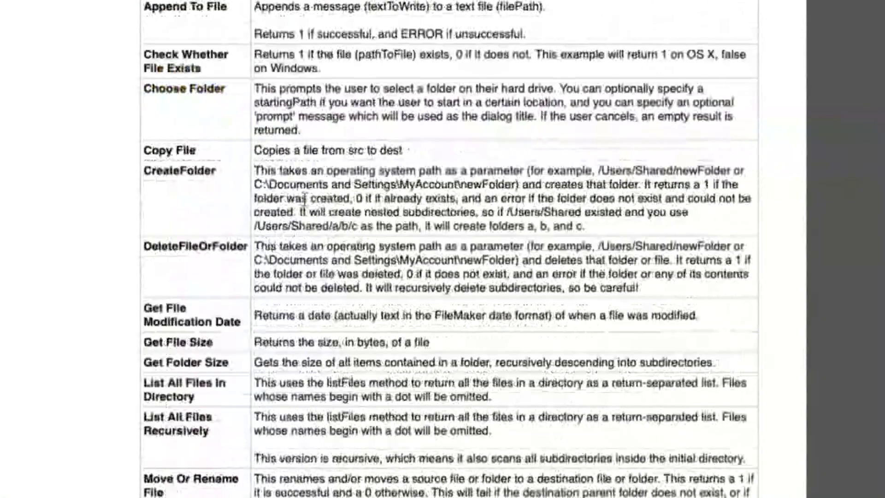
pyautogui.scroll(7, 312, 186)
pyautogui.scroll(4, 277, 217)
# Step: Read the File System functions from Append To File to DeleteFileOrFolder, highlighting their descriptions
pyautogui.scroll(-9, 357, 303)
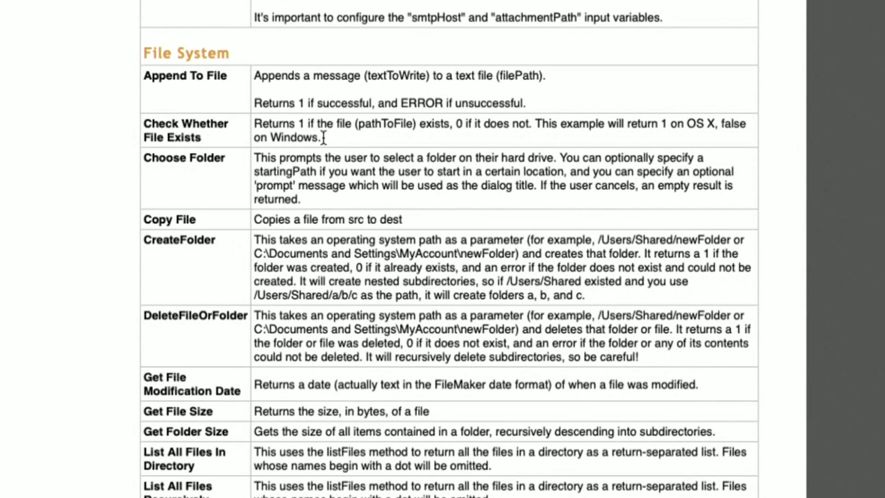
pyautogui.moveTo(324, 137); pyautogui.dragTo(308, 124)
pyautogui.moveTo(670, 350); pyautogui.dragTo(258, 78)
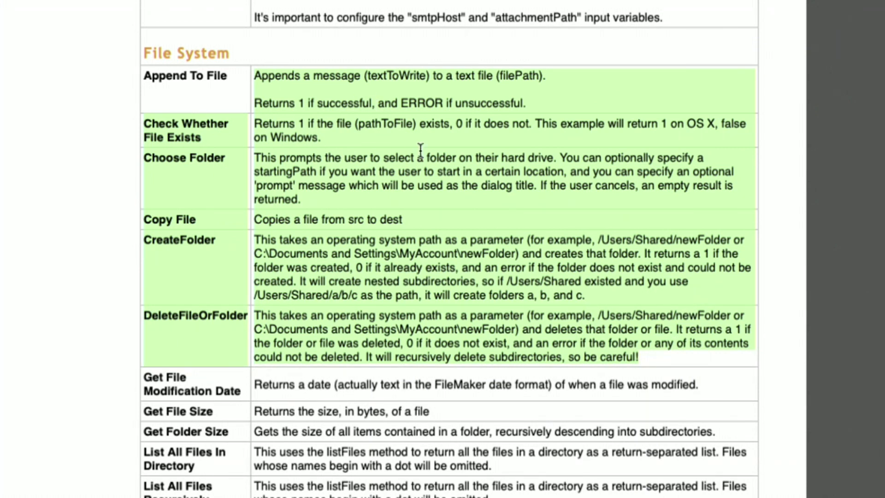
pyautogui.click(556, 91)
pyautogui.moveTo(555, 94); pyautogui.dragTo(319, 69)
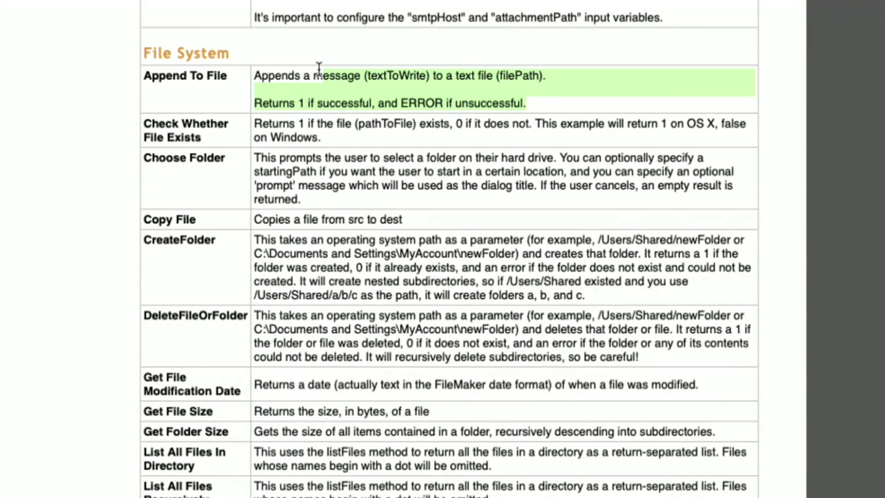
# Step: Highlight the rest of the File System functions, from Get File Modification Date through Zip File
pyautogui.scroll(-5, 328, 260)
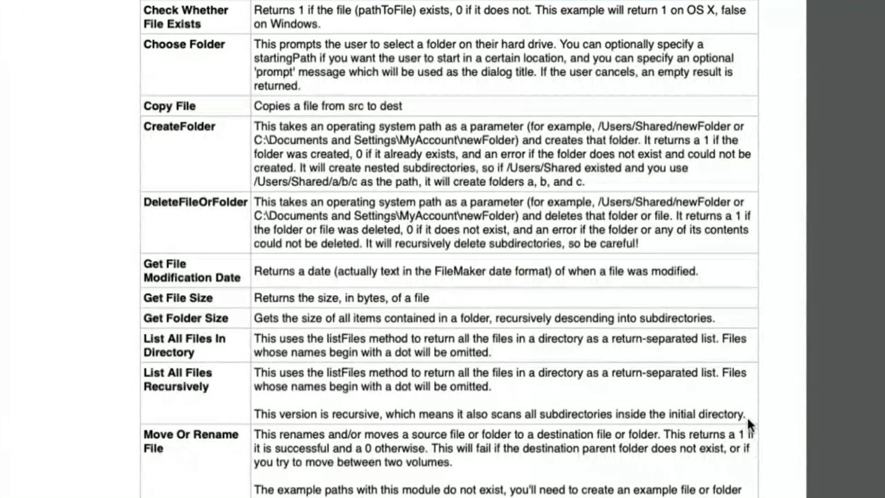
pyautogui.moveTo(747, 416); pyautogui.dragTo(226, 237)
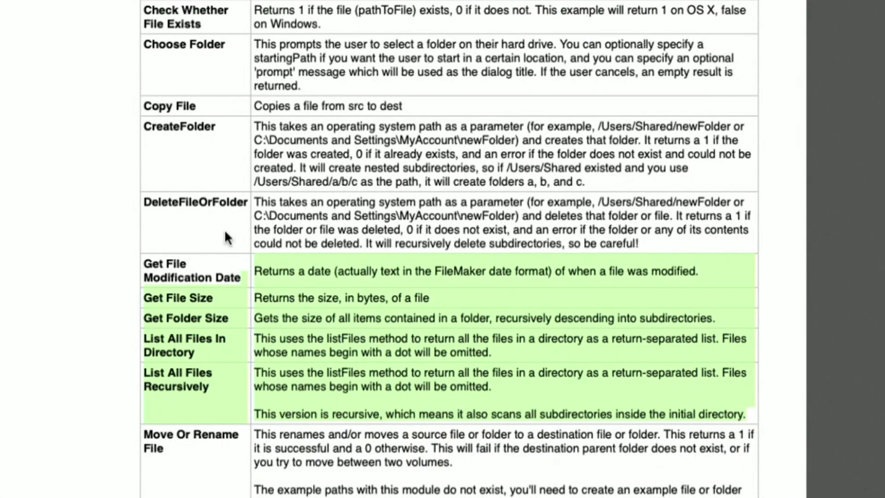
pyautogui.scroll(-10, 276, 277)
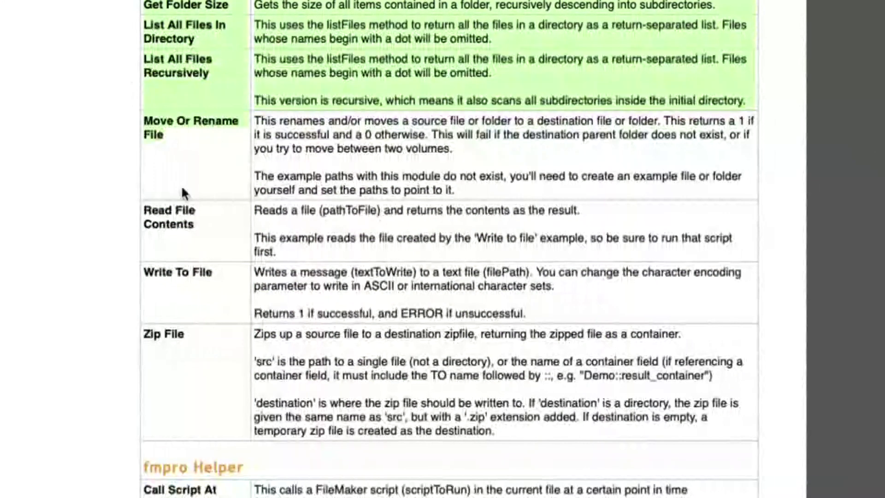
pyautogui.keyDown('shift'); pyautogui.click(493, 428); pyautogui.keyUp('shift')
# Step: Examine the fmpro Helper functions, highlighting Call Script At Scheduled Time and the Call Script Immediately description
pyautogui.scroll(-9, 437, 285)
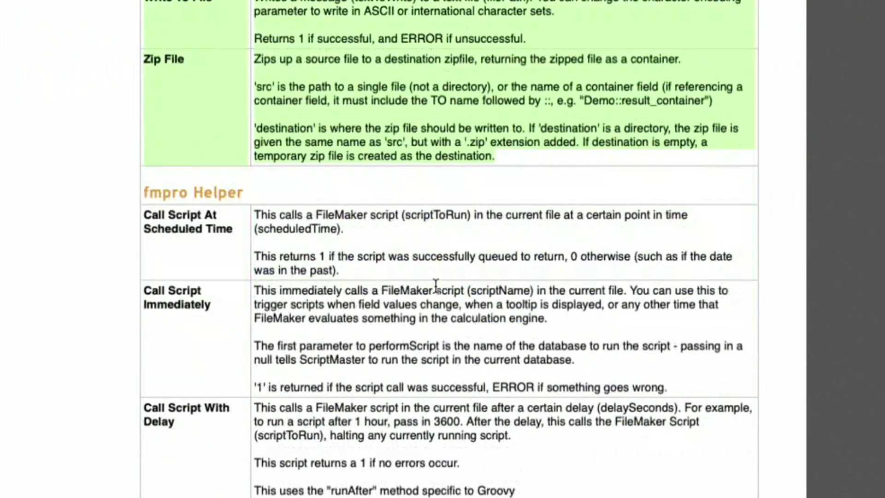
pyautogui.scroll(-1, 436, 285)
pyautogui.moveTo(169, 234); pyautogui.dragTo(140, 193)
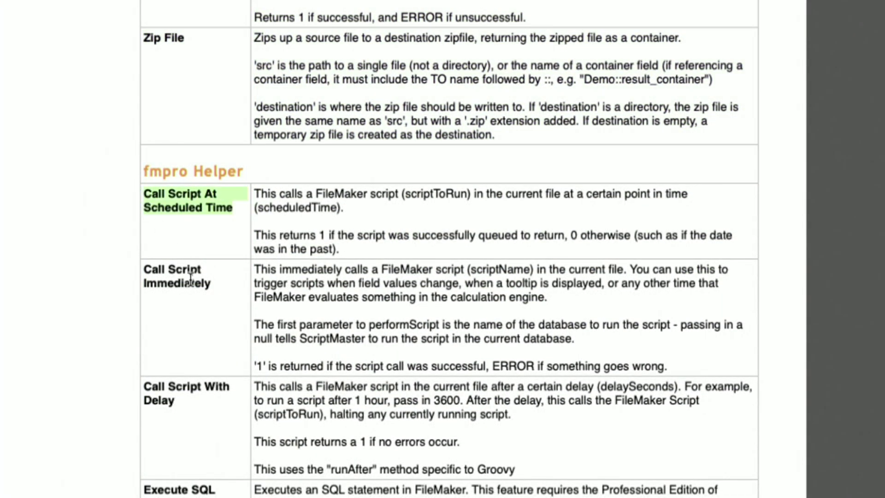
pyautogui.moveTo(210, 283); pyautogui.dragTo(183, 284)
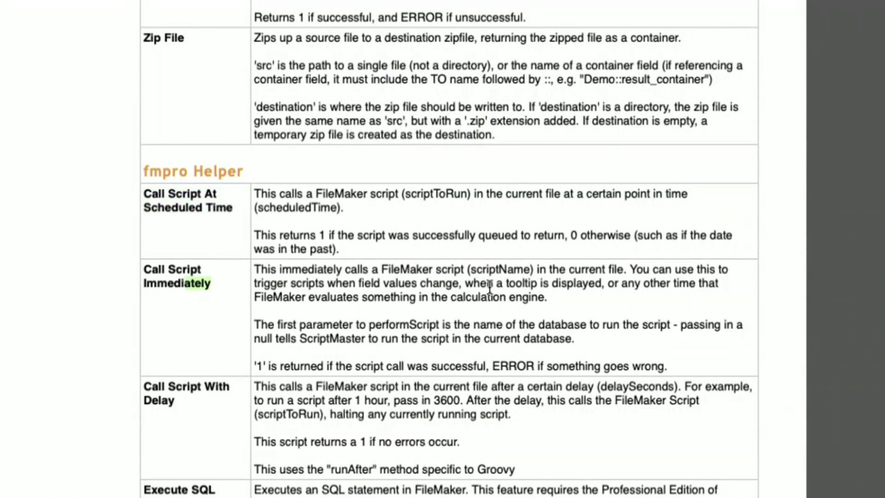
pyautogui.moveTo(630, 270); pyautogui.dragTo(683, 292)
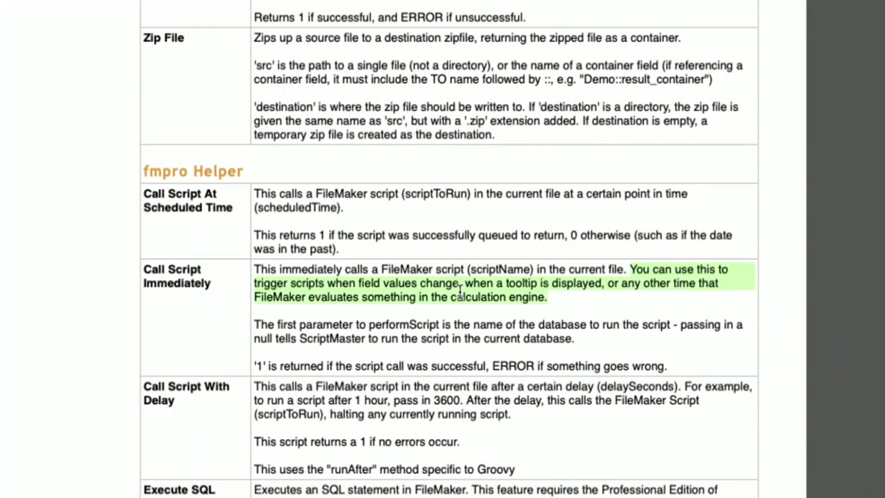
pyautogui.moveTo(566, 317); pyautogui.dragTo(276, 268)
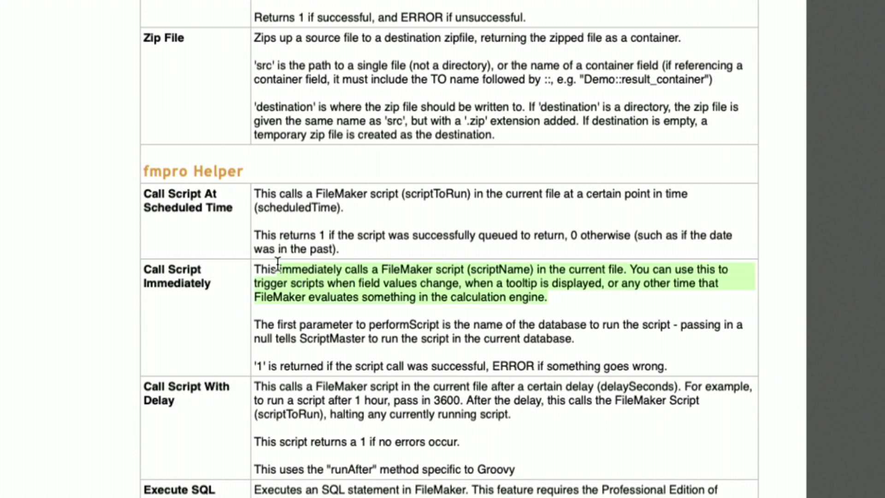
pyautogui.moveTo(666, 361); pyautogui.dragTo(413, 304)
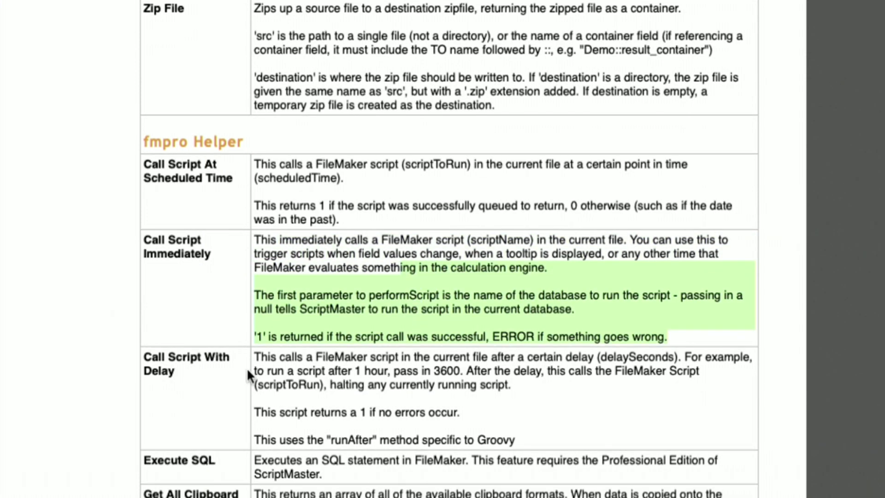
pyautogui.scroll(-3, 461, 399)
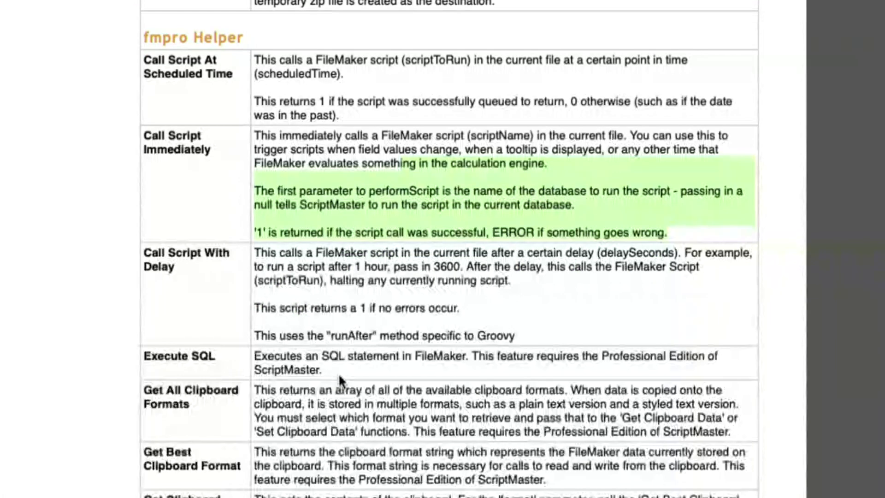
# Step: Examine the remaining fmpro Helper functions, highlighting the Execute SQL name and the Get Best Clipboard Format description
pyautogui.moveTo(285, 362); pyautogui.dragTo(145, 354)
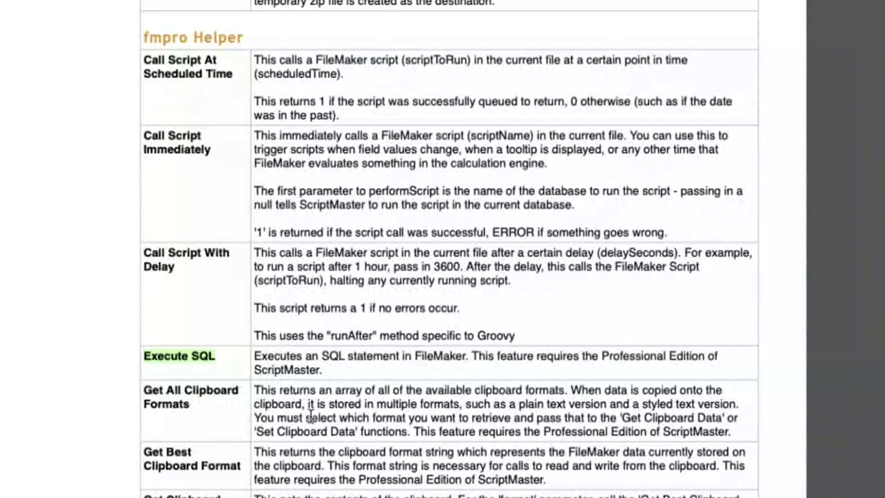
pyautogui.scroll(-3, 307, 392)
pyautogui.click(303, 267)
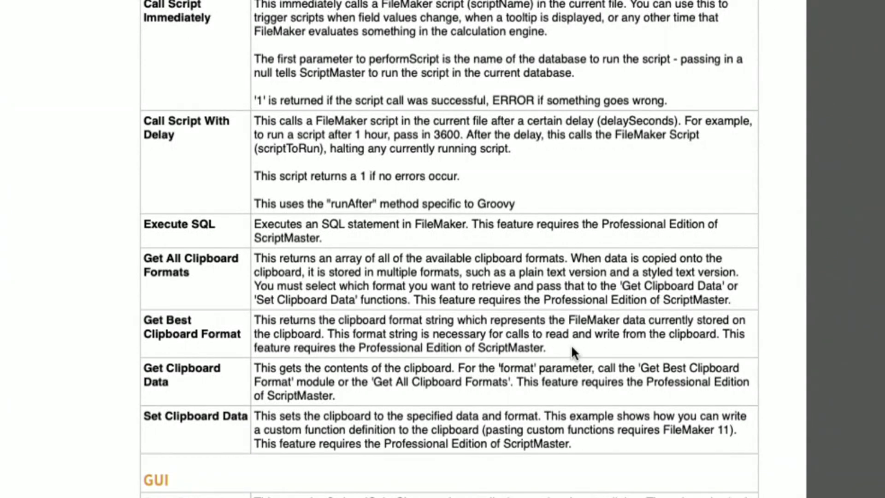
pyautogui.moveTo(572, 353); pyautogui.dragTo(262, 318)
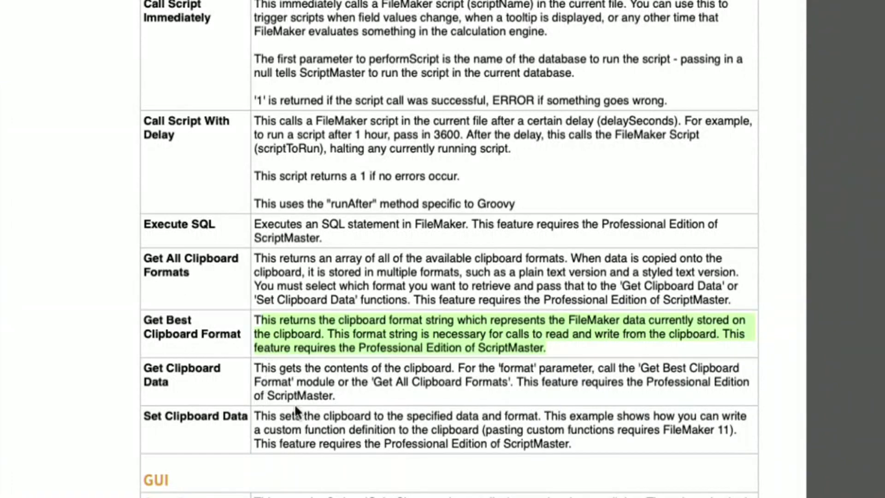
pyautogui.scroll(-6, 295, 410)
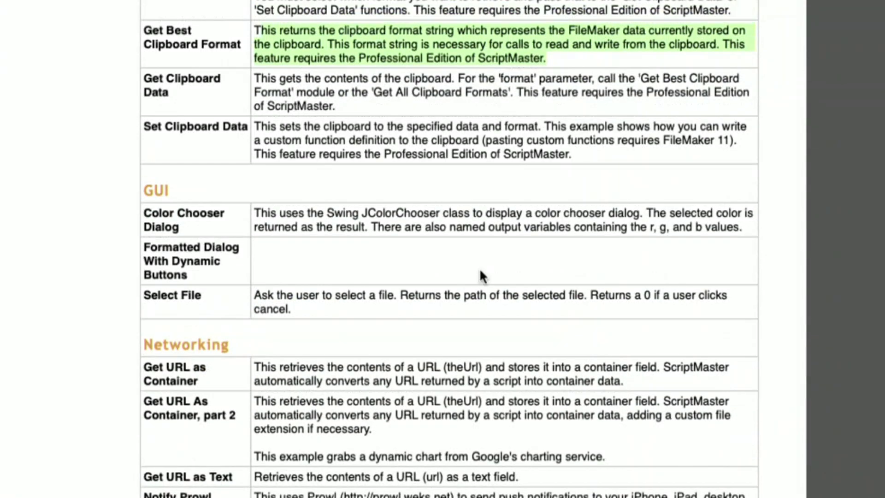
pyautogui.scroll(7, 481, 275)
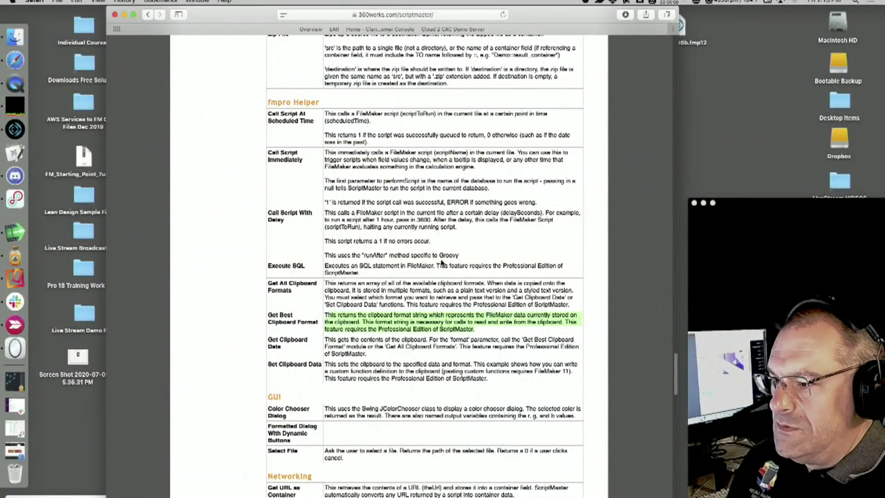
pyautogui.scroll(-2, 589, 441)
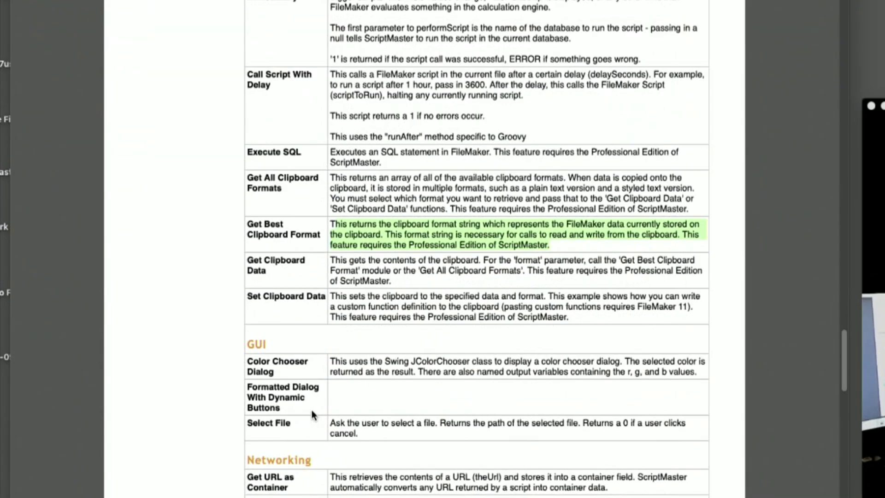
# Step: Look over the GUI and Networking functions, highlighting the Get URL as Container name and part of its description
pyautogui.scroll(-5, 313, 411)
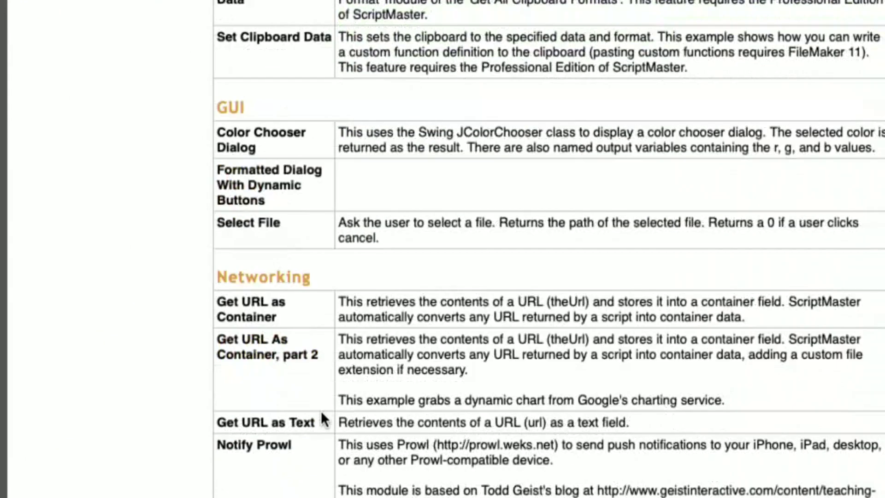
pyautogui.moveTo(288, 317); pyautogui.dragTo(216, 300)
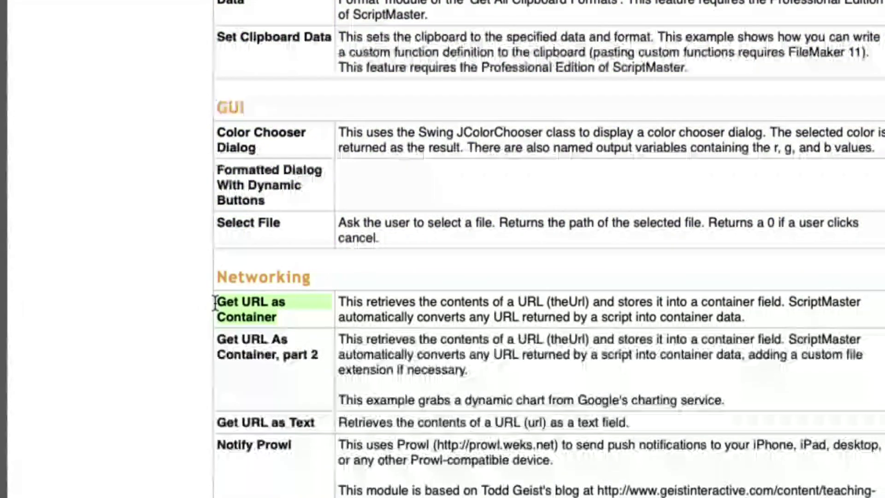
pyautogui.moveTo(745, 318); pyautogui.dragTo(348, 318)
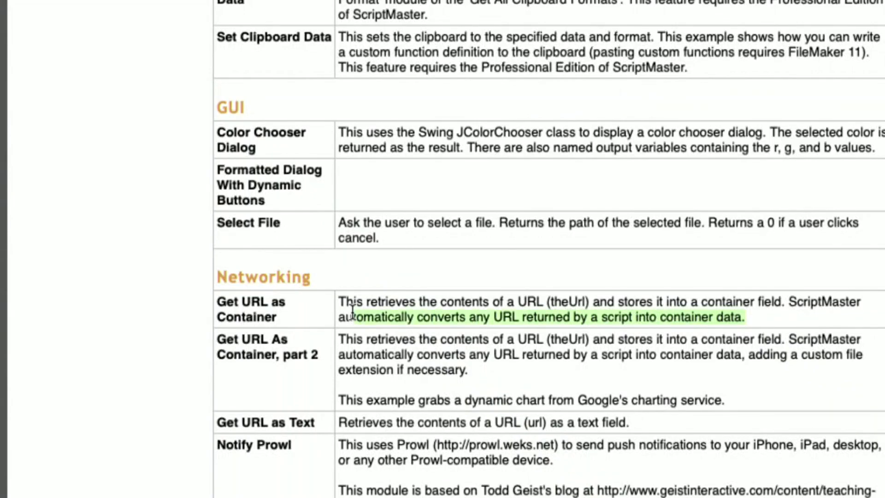
pyautogui.scroll(10, 277, 231)
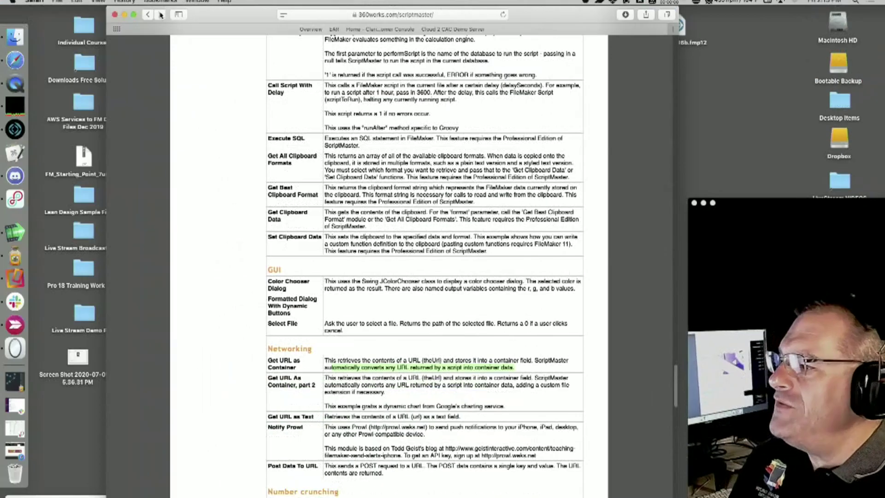
# Step: Move the browser window clear of the desktop files and open qrWebViewer.fmp12 in FileMaker Pro
pyautogui.moveTo(234, 14); pyautogui.dragTo(258, 224)
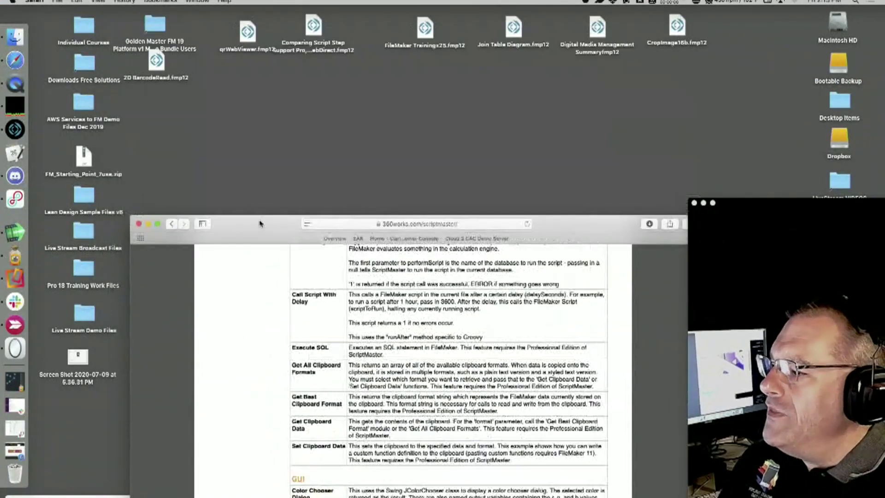
pyautogui.click(224, 37)
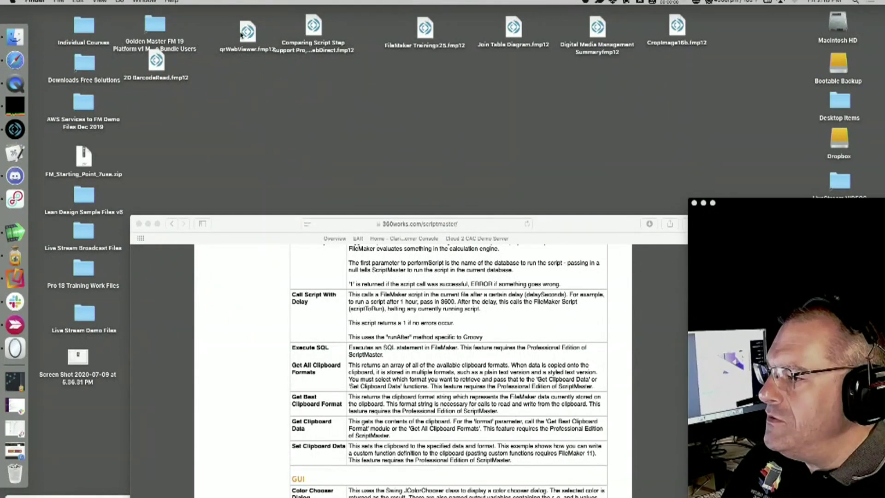
pyautogui.doubleClick(248, 32)
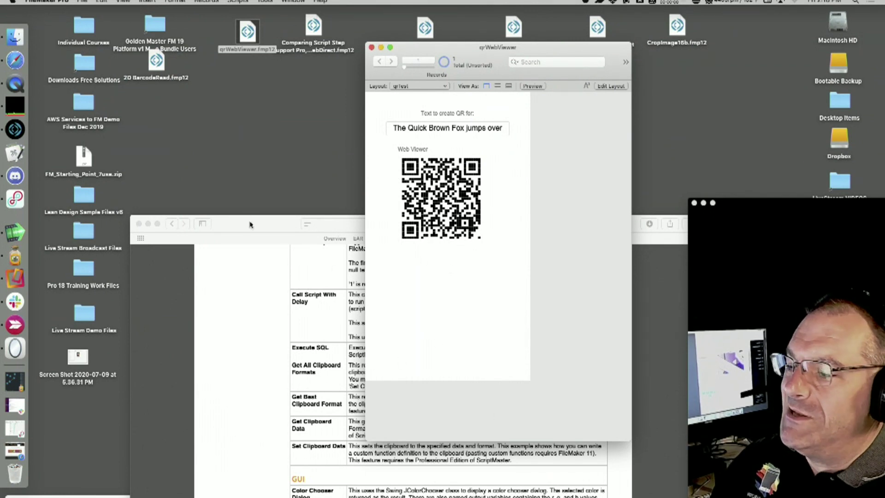
# Step: Bring the ScriptMaster page back in Safari and highlight part of the Number crunching heading
pyautogui.moveTo(250, 225); pyautogui.dragTo(238, 15)
pyautogui.scroll(-4, 368, 363)
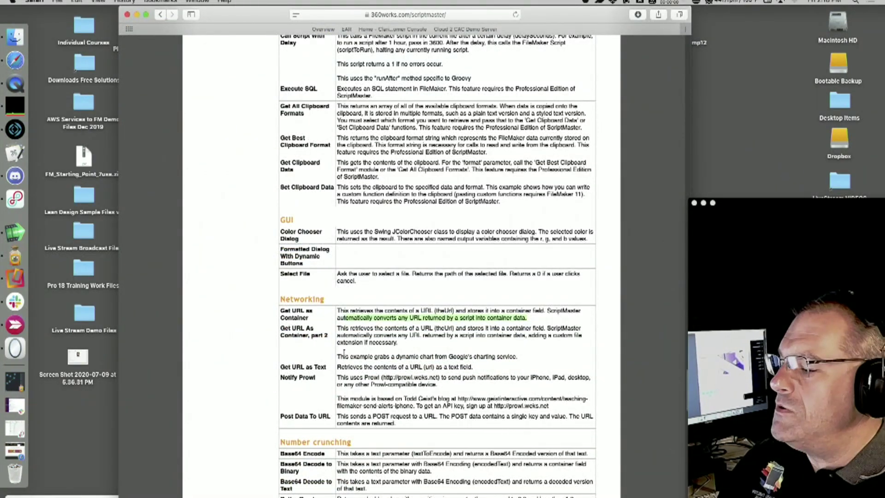
pyautogui.scroll(-5, 305, 404)
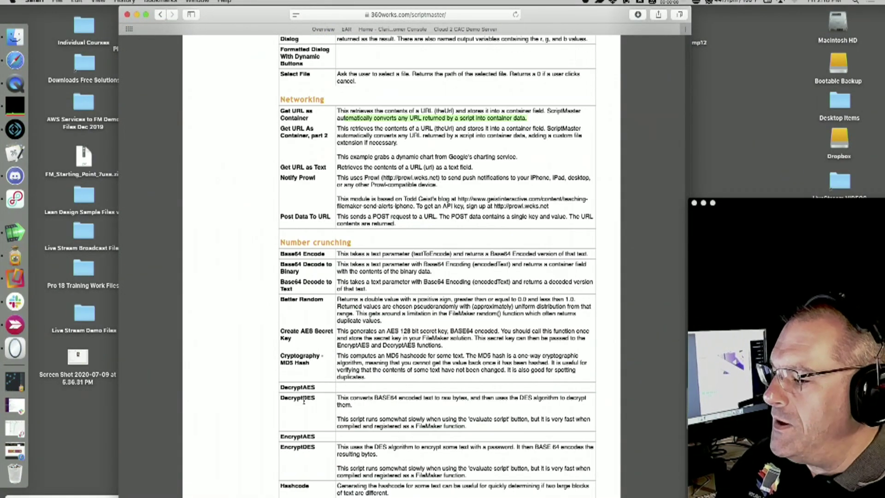
pyautogui.moveTo(583, 252); pyautogui.dragTo(256, 243)
pyautogui.click(342, 249)
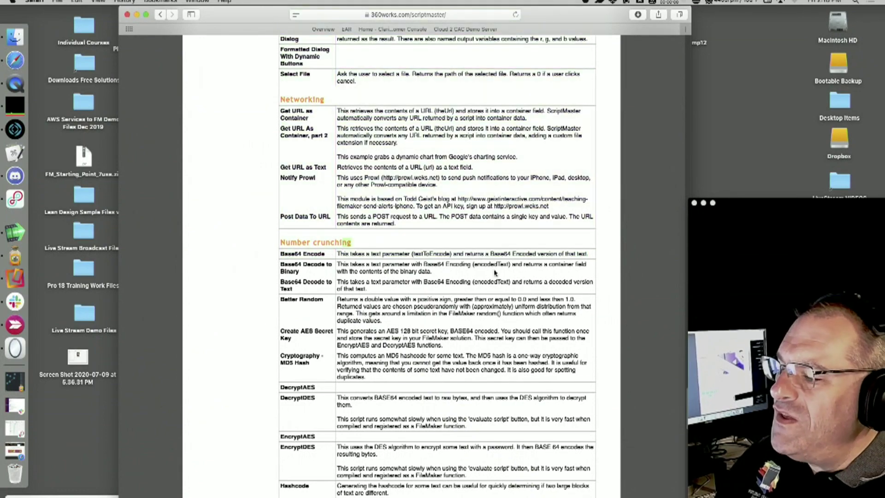
# Step: Skim the ScriptMaster page and its function list through the Number crunching, Shell, Sorting, Text and WebServices sections
pyautogui.scroll(-20, 461, 304)
pyautogui.scroll(20, 504, 306)
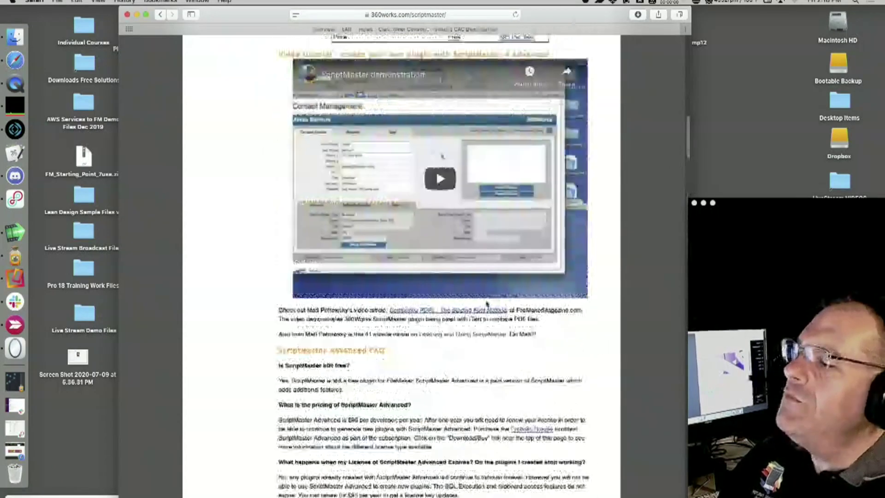
pyautogui.scroll(-15, 451, 310)
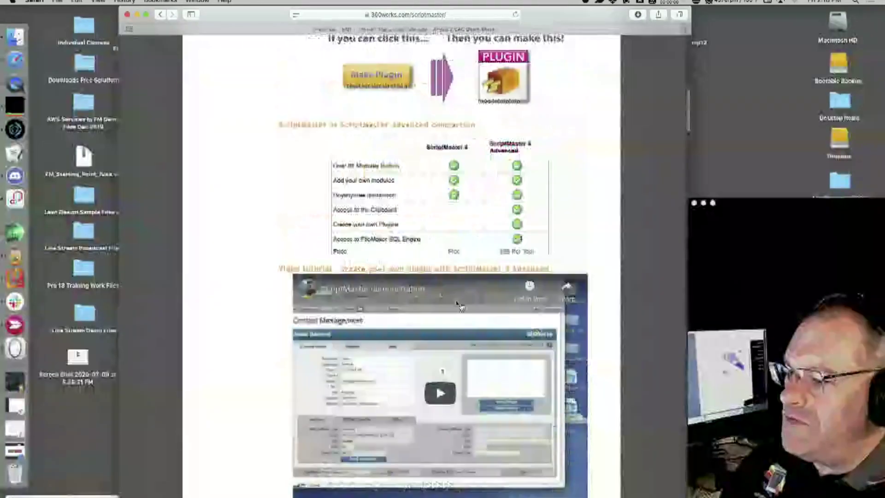
pyautogui.scroll(-5, 450, 310)
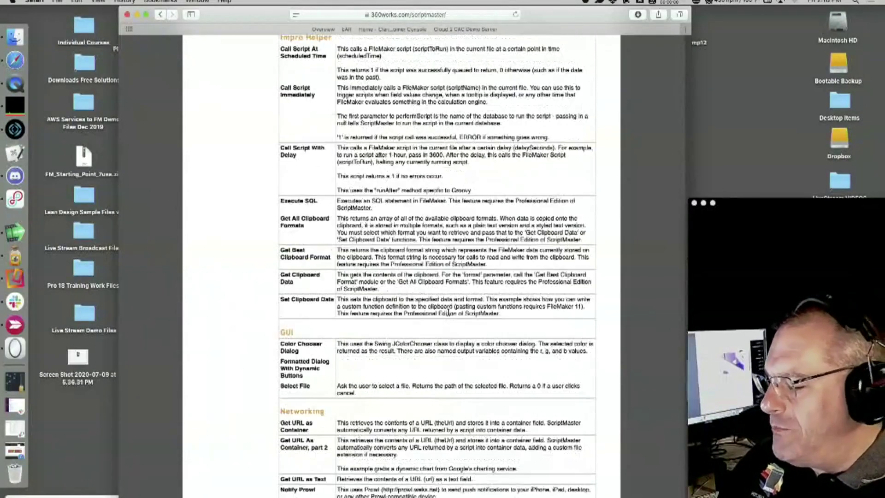
pyautogui.scroll(-10, 449, 310)
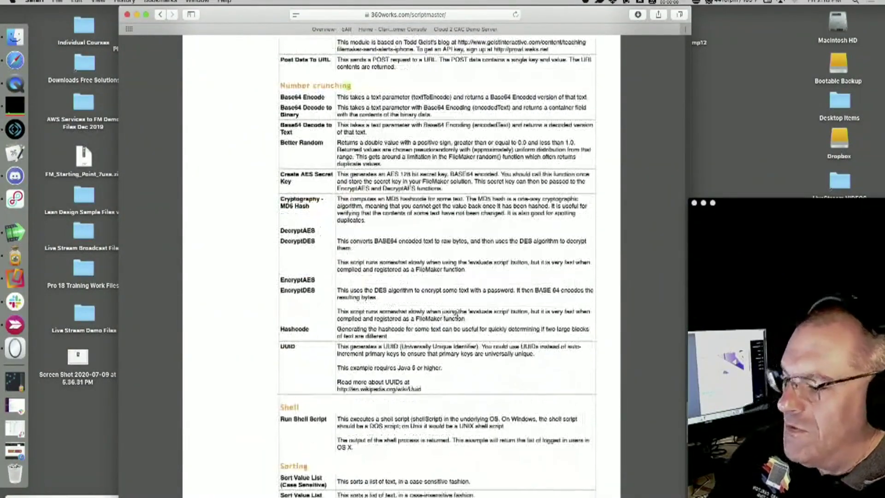
pyautogui.scroll(-5, 458, 318)
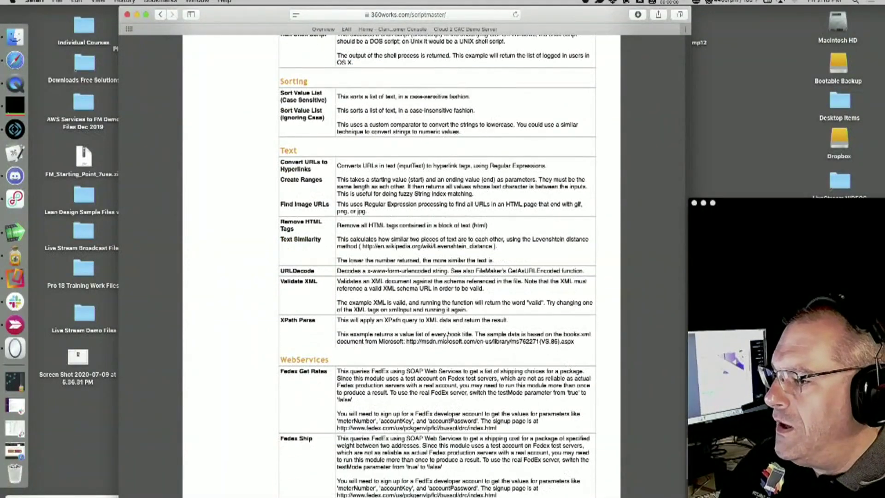
pyautogui.scroll(-1, 447, 335)
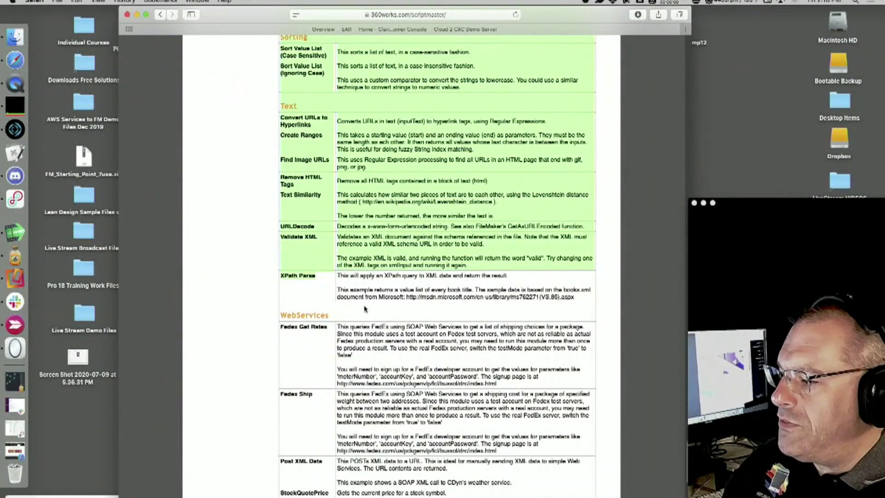
pyautogui.scroll(-2, 364, 309)
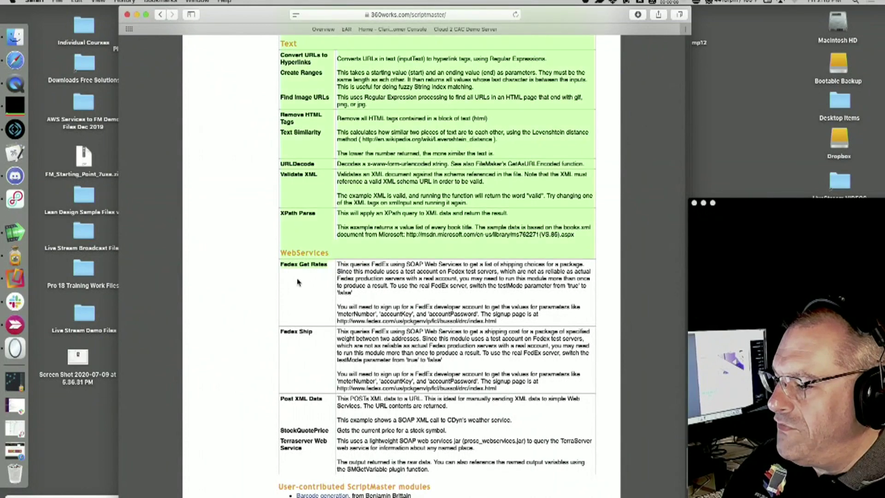
pyautogui.scroll(-4, 497, 320)
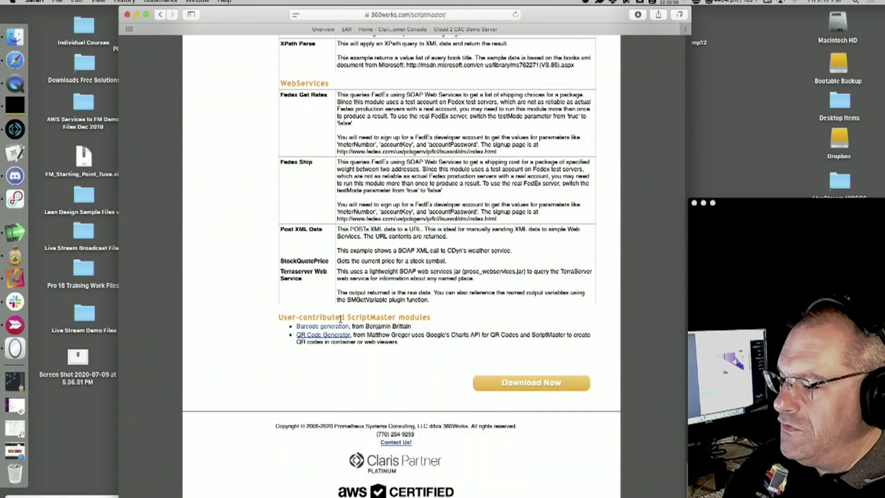
# Step: Highlight the User-contributed ScriptMaster modules heading and its QR Code Generator entry, and reveal the barcode file on the desktop
pyautogui.moveTo(465, 321); pyautogui.dragTo(282, 314)
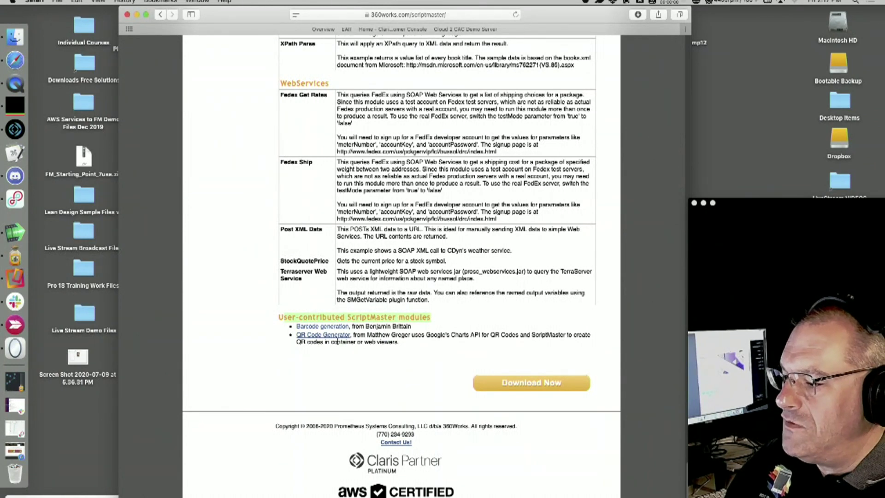
pyautogui.moveTo(426, 352); pyautogui.dragTo(291, 325)
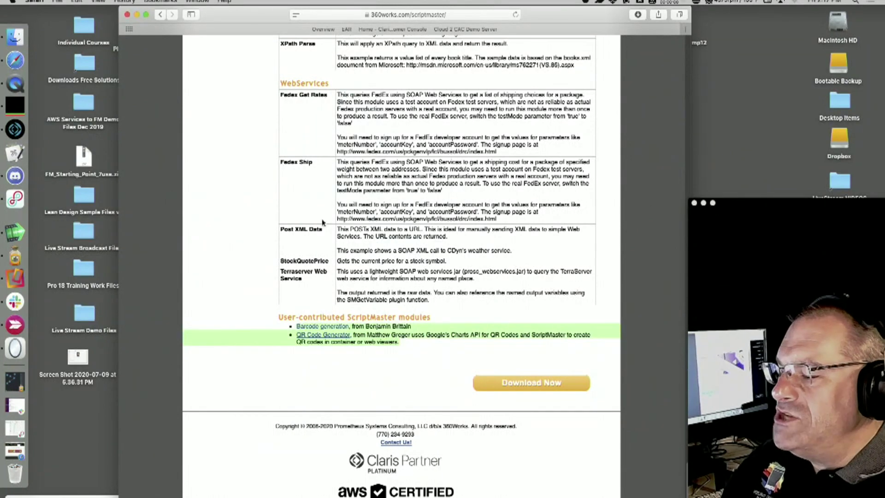
pyautogui.moveTo(294, 10); pyautogui.dragTo(393, 10)
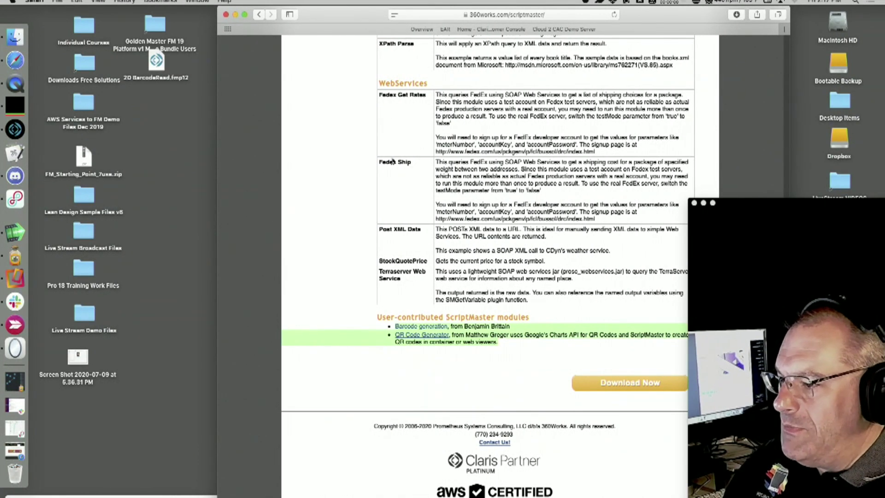
pyautogui.scroll(10, 511, 213)
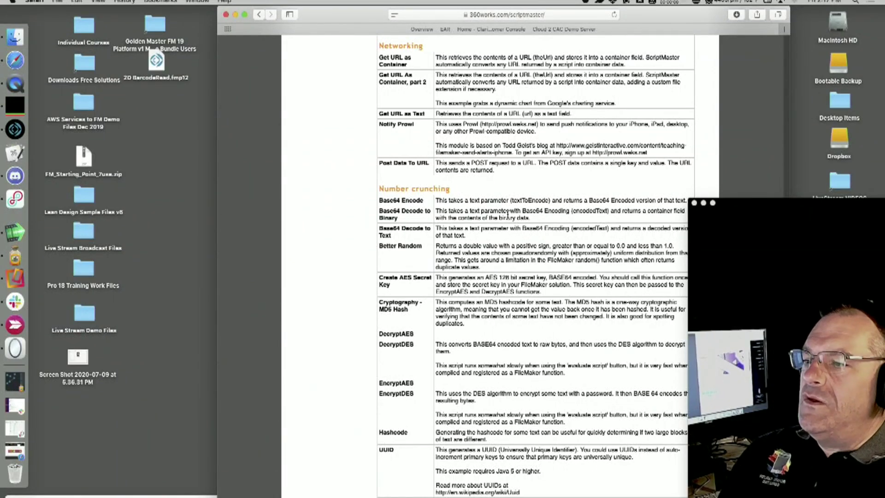
# Step: Close the ScriptMaster web page and reposition the qrWebViewer window on the desktop
pyautogui.moveTo(356, 18); pyautogui.dragTo(249, 1)
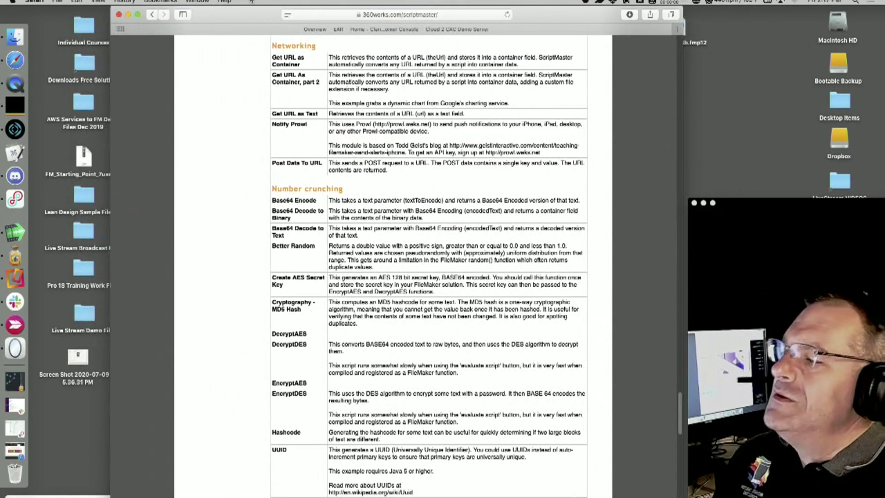
pyautogui.press('super+w')
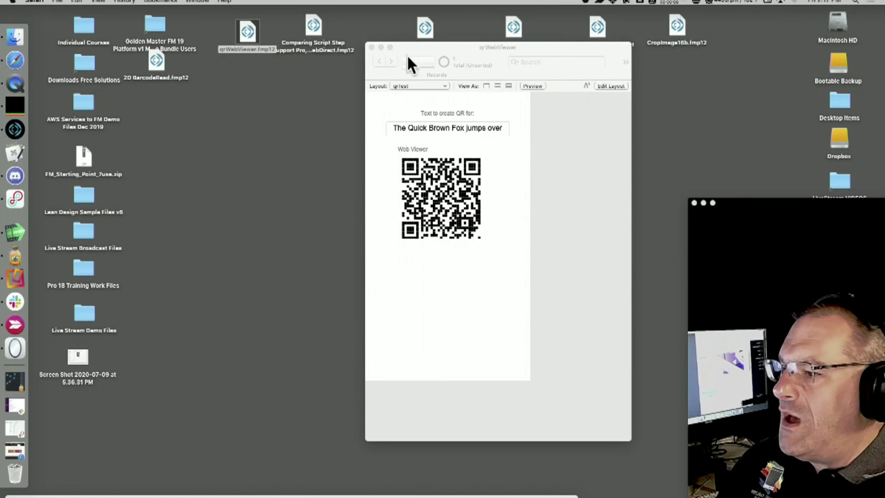
pyautogui.moveTo(536, 48); pyautogui.dragTo(502, 83)
# Step: Open the Digital Media Management Summary file from the desktop and switch it to the container comparison layout
pyautogui.click(593, 28)
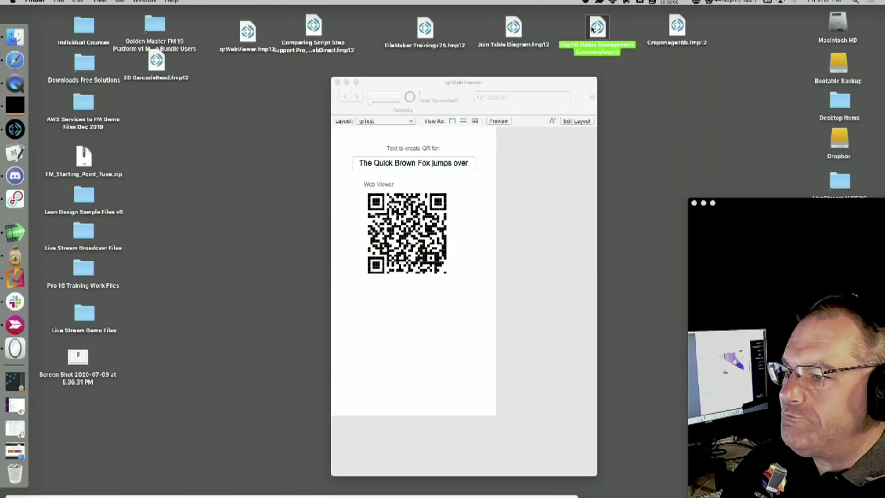
pyautogui.doubleClick(594, 28)
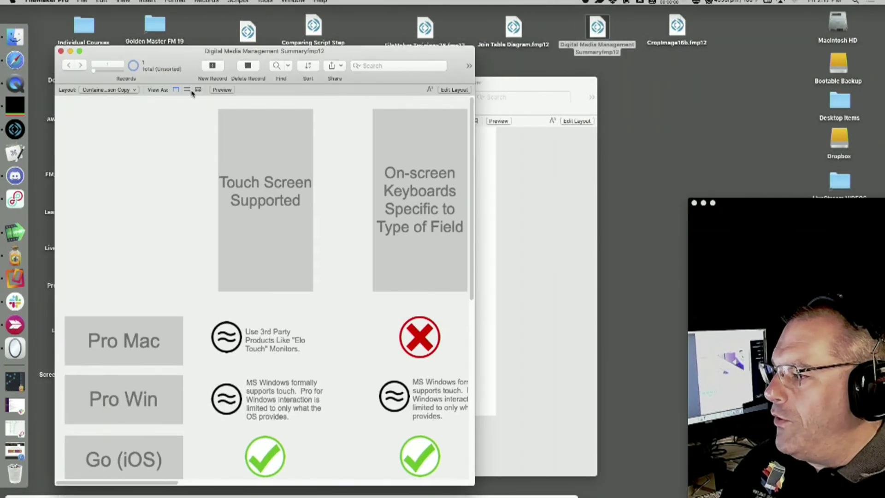
pyautogui.click(100, 90)
pyautogui.click(106, 82)
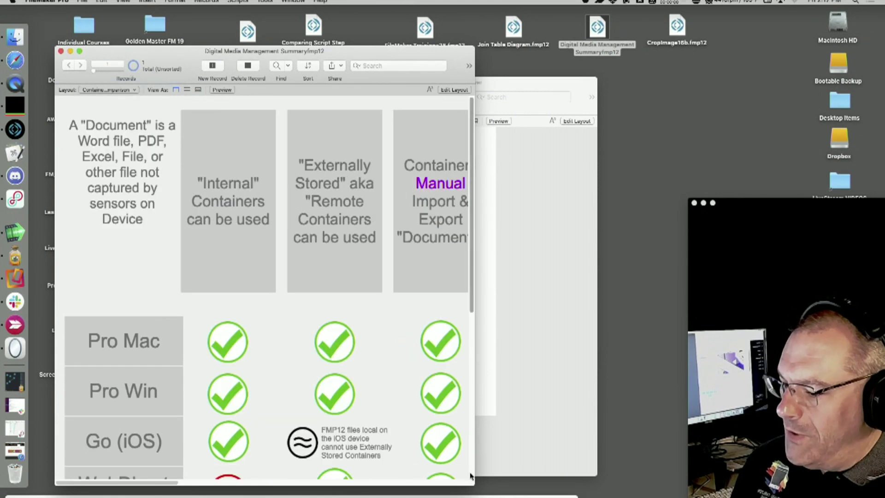
# Step: Enlarge the Digital Media Management Summary window and rearrange it and the webcam window so more comparison columns are unobstructed
pyautogui.moveTo(472, 481); pyautogui.dragTo(881, 497)
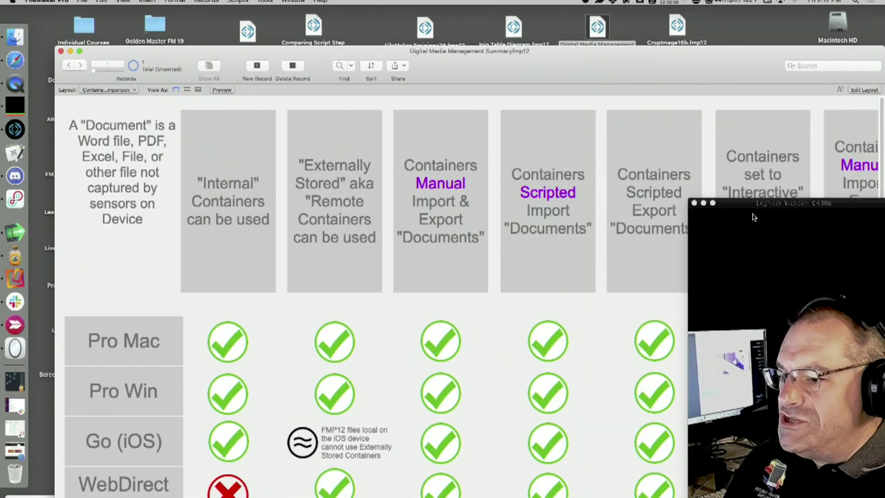
pyautogui.moveTo(753, 204); pyautogui.dragTo(862, 484)
pyautogui.moveTo(688, 68); pyautogui.dragTo(662, 28)
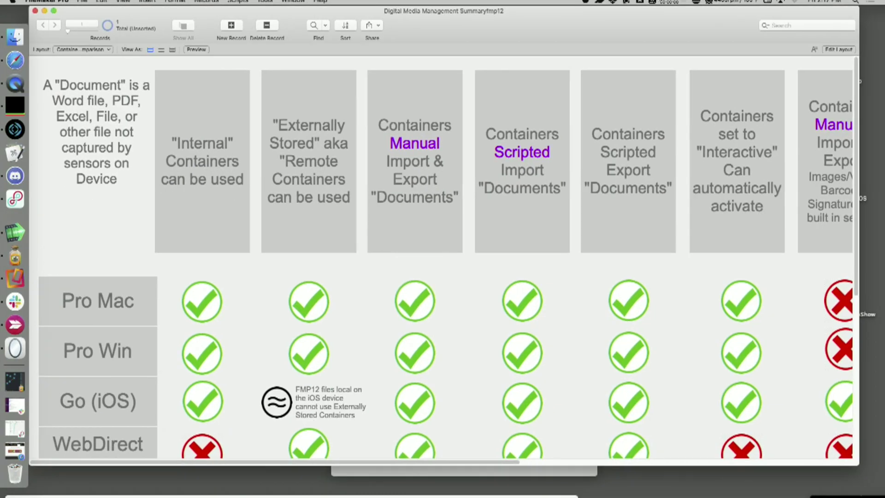
# Step: Zoom the container comparison layout out until all its feature columns fit, and reposition the webcam and summary windows
pyautogui.moveTo(485, 461); pyautogui.dragTo(658, 466)
pyautogui.press('super+minus')
pyautogui.press('super+minus')
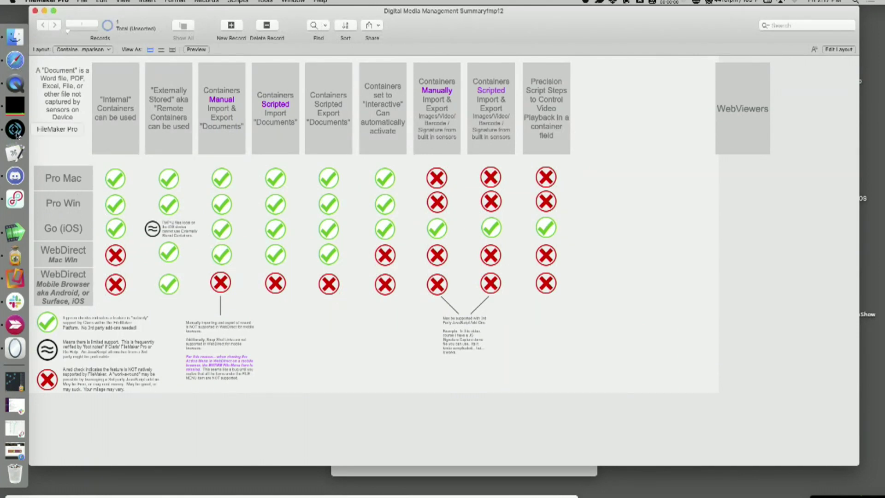
pyautogui.press('super+plus')
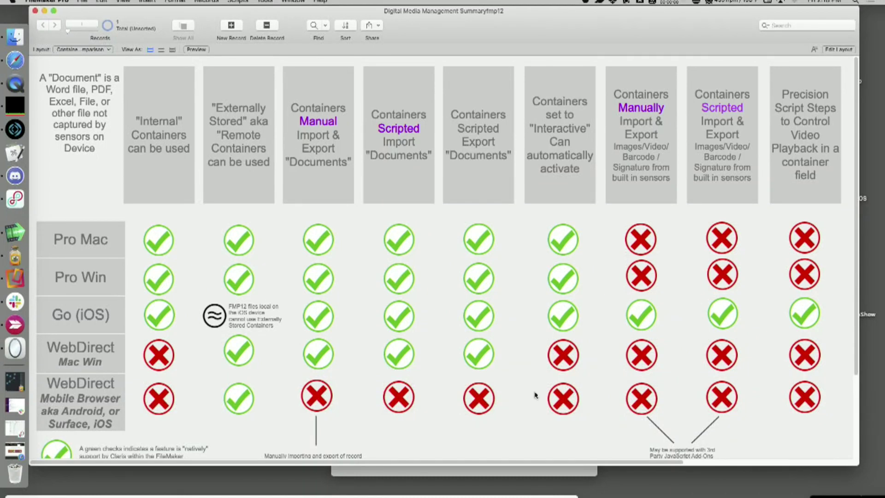
pyautogui.moveTo(875, 496); pyautogui.dragTo(740, 175)
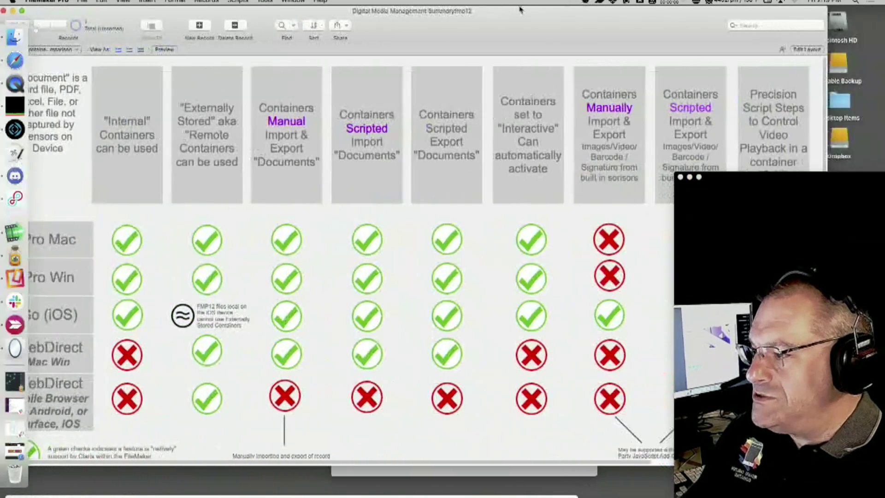
pyautogui.moveTo(520, 9); pyautogui.dragTo(549, 9)
# Step: Close the old browser window and open a new one on the fmtraining.tv live broadcast schedule
pyautogui.moveTo(144, 497); pyautogui.dragTo(230, 258)
pyautogui.press('super+w')
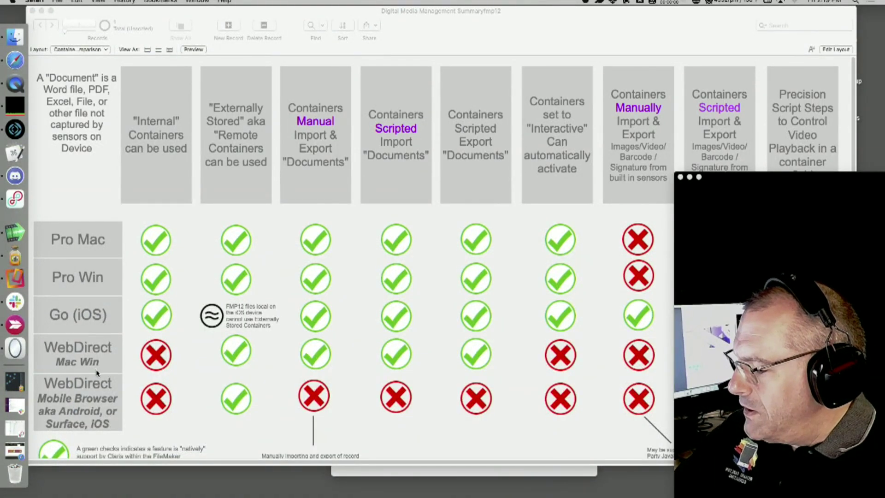
pyautogui.press('super+n')
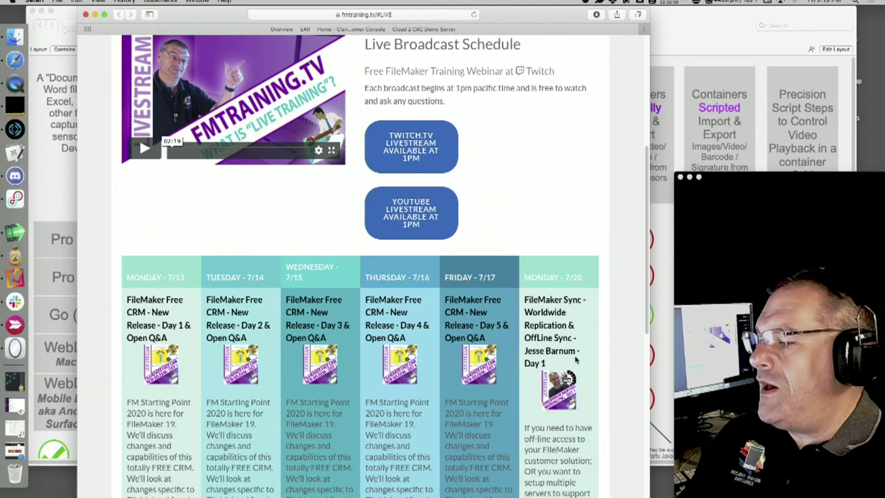
# Step: Highlight the broadcast schedule entries from Monday 7/13 through Monday 7/20, and clear the highlight
pyautogui.moveTo(575, 360); pyautogui.dragTo(138, 274)
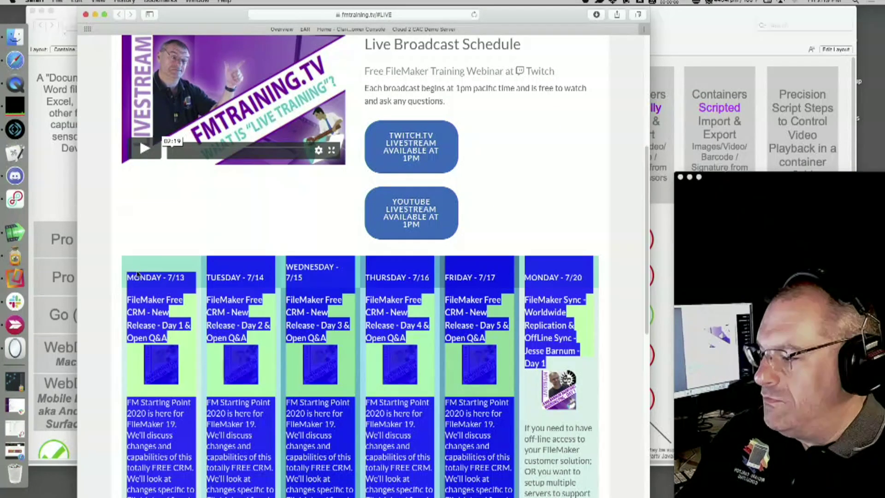
pyautogui.click(369, 282)
pyautogui.moveTo(537, 364); pyautogui.dragTo(92, 278)
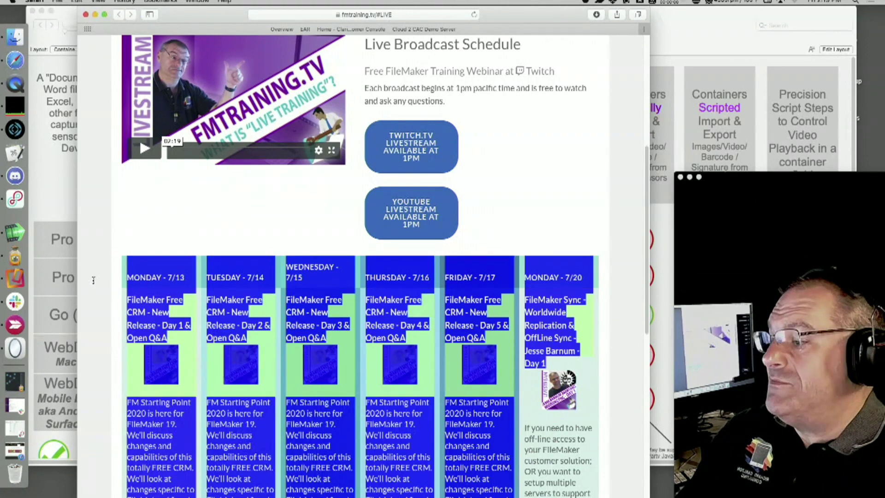
pyautogui.click(173, 205)
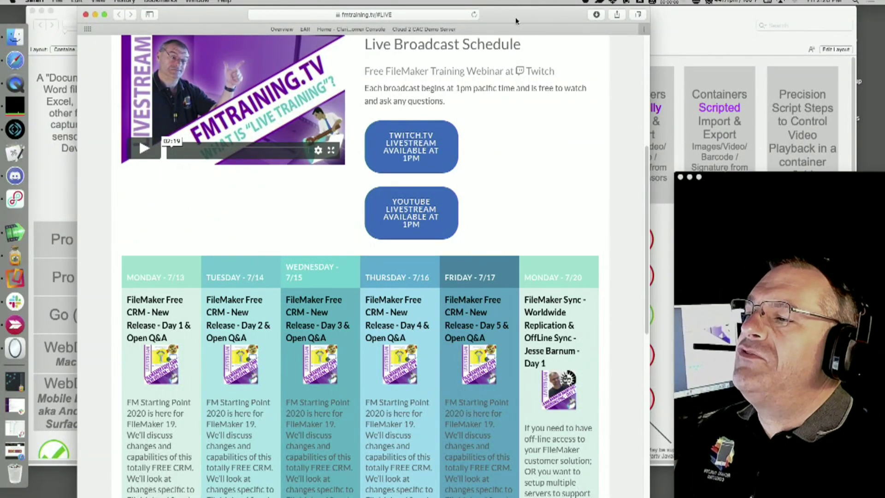
# Step: Move the browser and Digital Media Management Summary windows down, and shift the qrWebViewer window to uncover the desktop files
pyautogui.moveTo(518, 20); pyautogui.dragTo(507, 469)
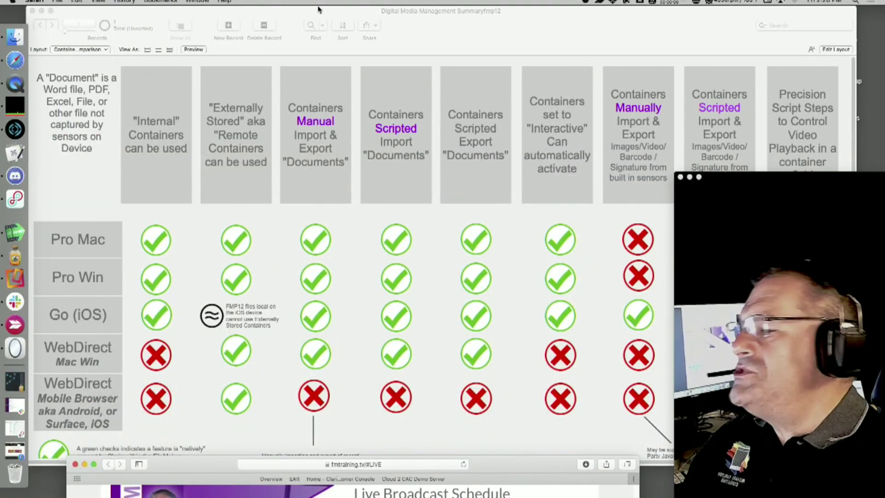
pyautogui.moveTo(453, 32); pyautogui.dragTo(466, 340)
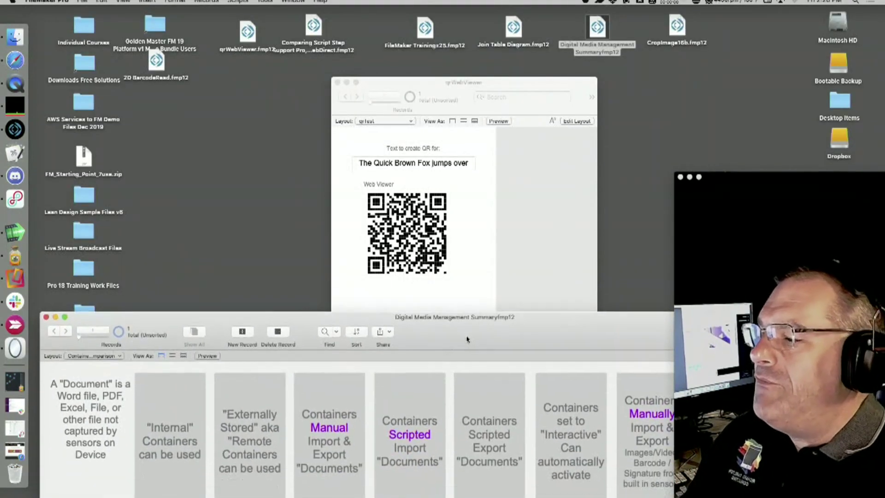
pyautogui.click(499, 211)
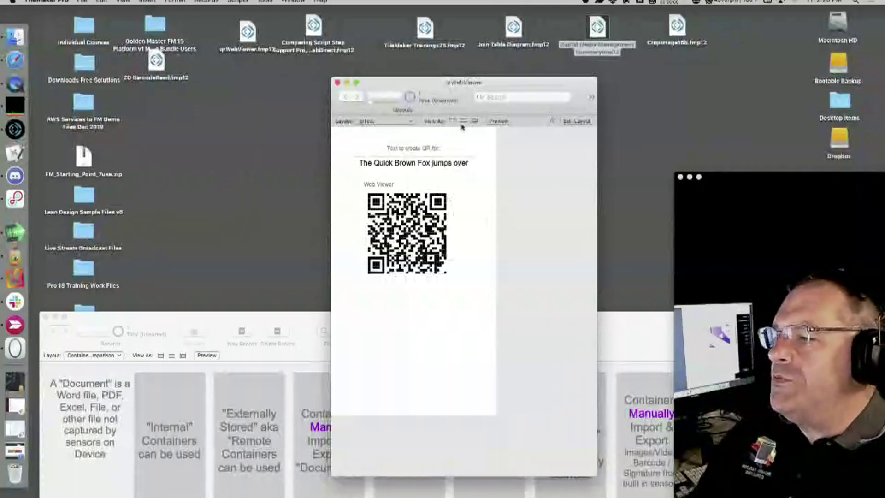
pyautogui.moveTo(464, 83); pyautogui.dragTo(390, 73)
pyautogui.click(614, 86)
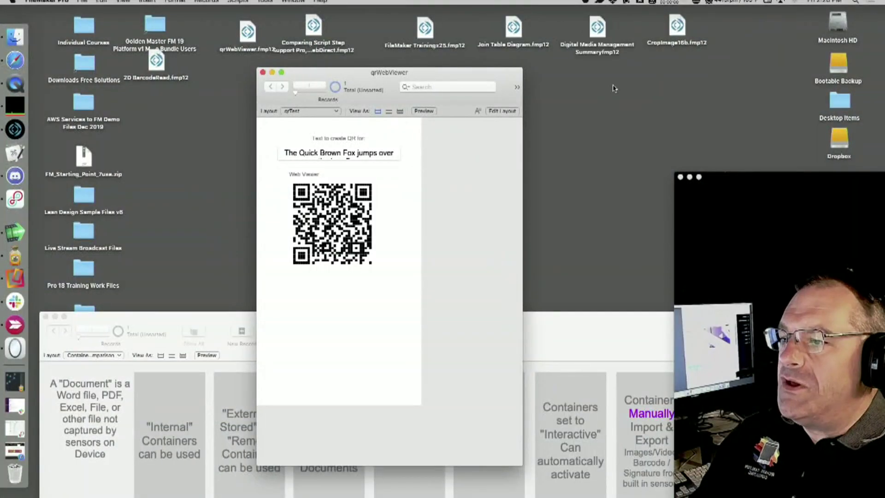
# Step: Open CropImage16b.fmp12 from the desktop, select its Image_Org container, and move the webcam window
pyautogui.doubleClick(678, 29)
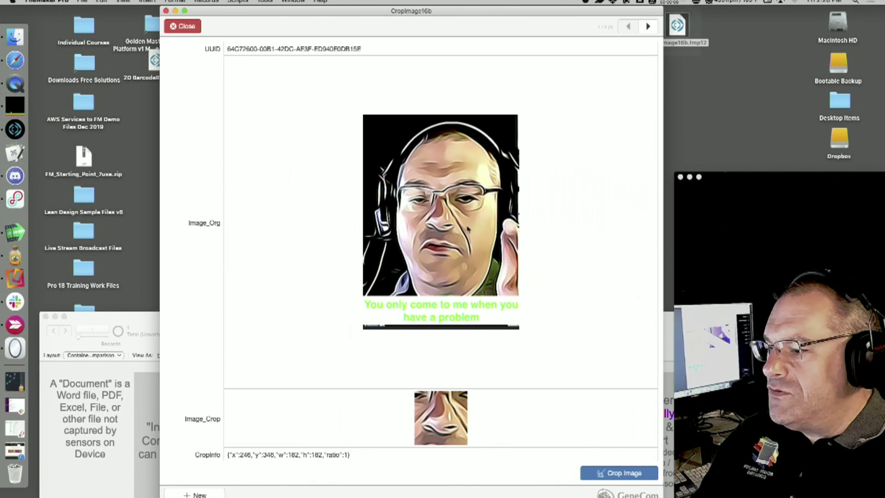
pyautogui.click(445, 223)
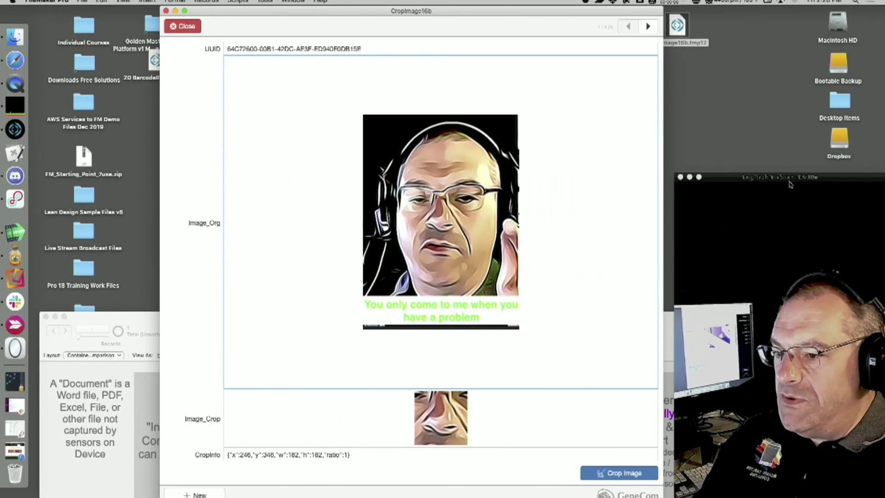
pyautogui.moveTo(790, 178); pyautogui.dragTo(736, 147)
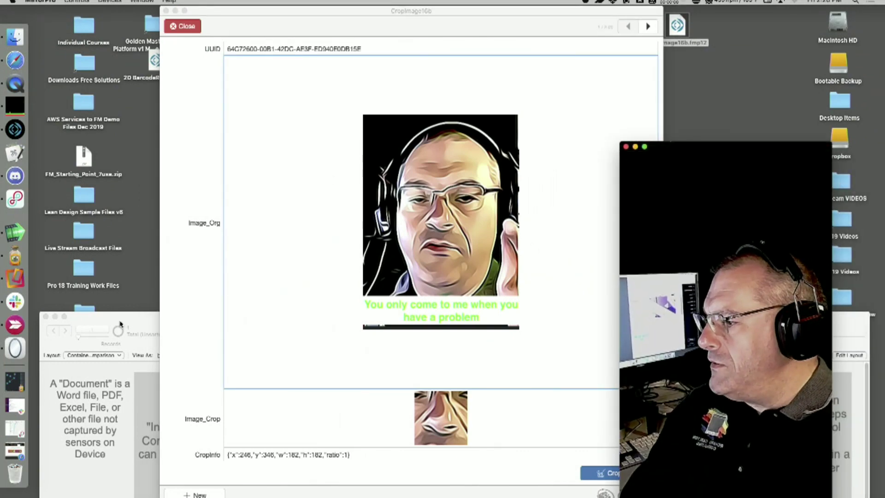
# Step: Uncover and open the Live Stream Demo Files folder, place its adjudication PNG picture in the Image_Org container, and minimize the folder window
pyautogui.moveTo(119, 323); pyautogui.dragTo(95, 494)
pyautogui.click(79, 428)
pyautogui.doubleClick(85, 318)
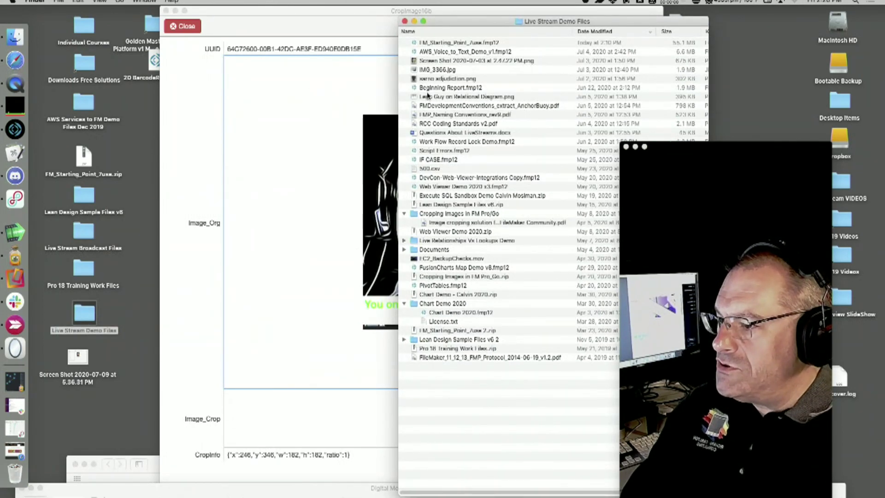
pyautogui.click(455, 71)
pyautogui.click(464, 80)
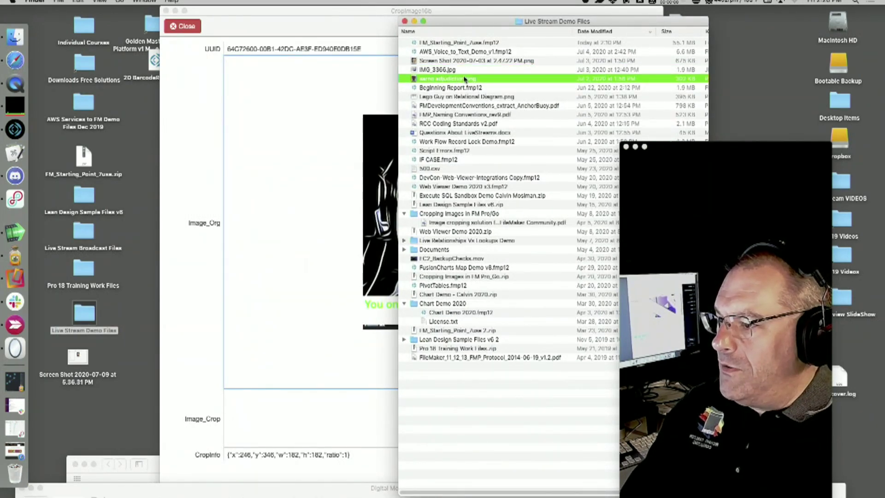
pyautogui.moveTo(465, 79); pyautogui.dragTo(323, 125)
pyautogui.press('super+m')
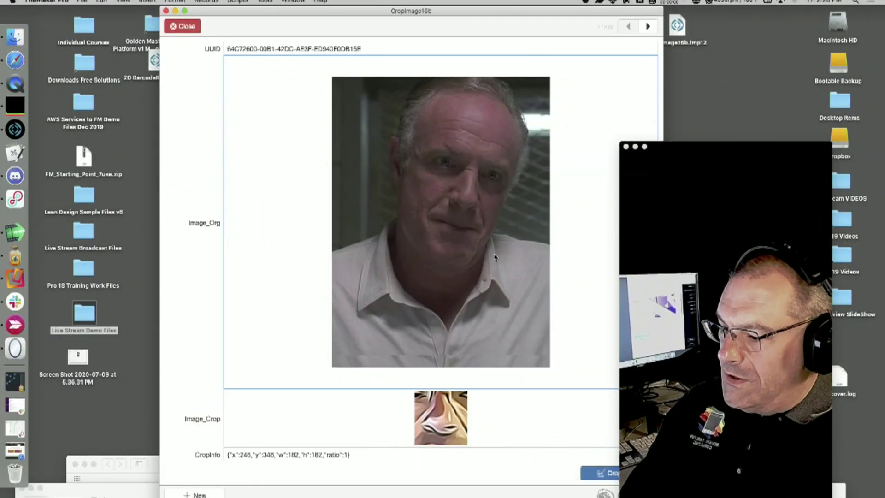
# Step: Crop the original picture to a 60 by 60 square around the mouth, save it, and select the Image_Crop container
pyautogui.moveTo(669, 148); pyautogui.dragTo(805, 149)
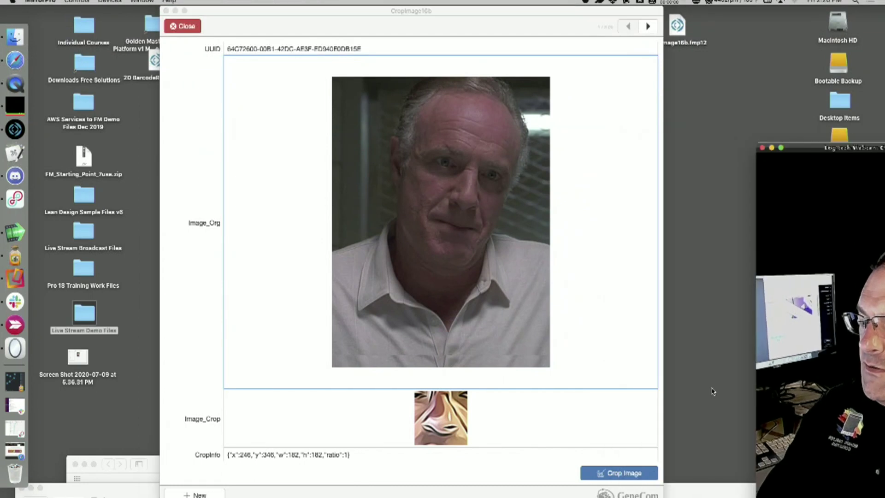
pyautogui.click(635, 475)
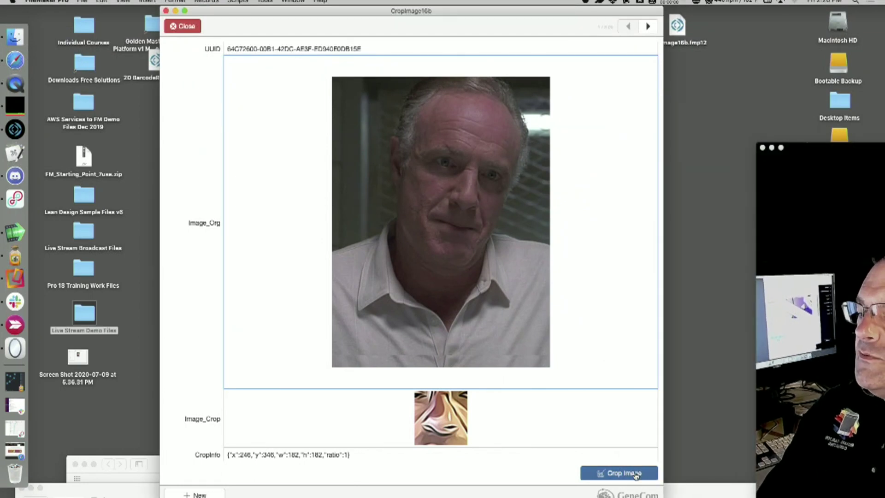
pyautogui.click(636, 475)
pyautogui.moveTo(450, 311); pyautogui.dragTo(401, 284)
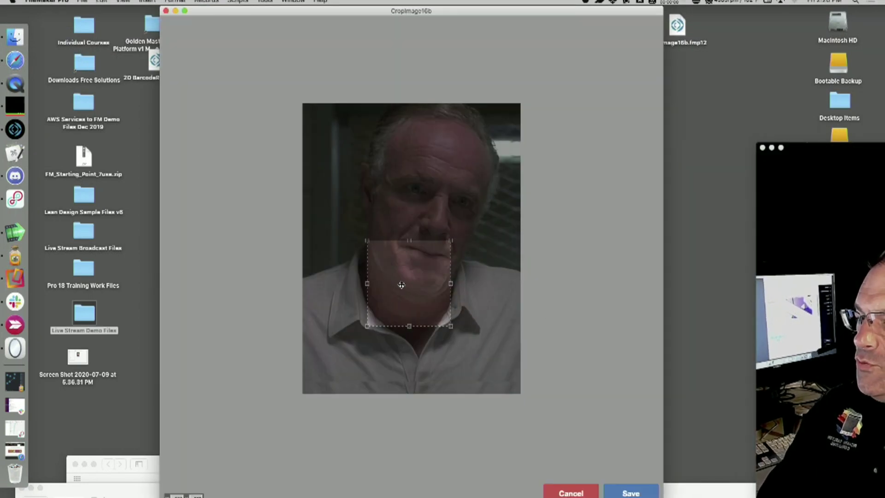
pyautogui.moveTo(451, 326); pyautogui.dragTo(428, 255)
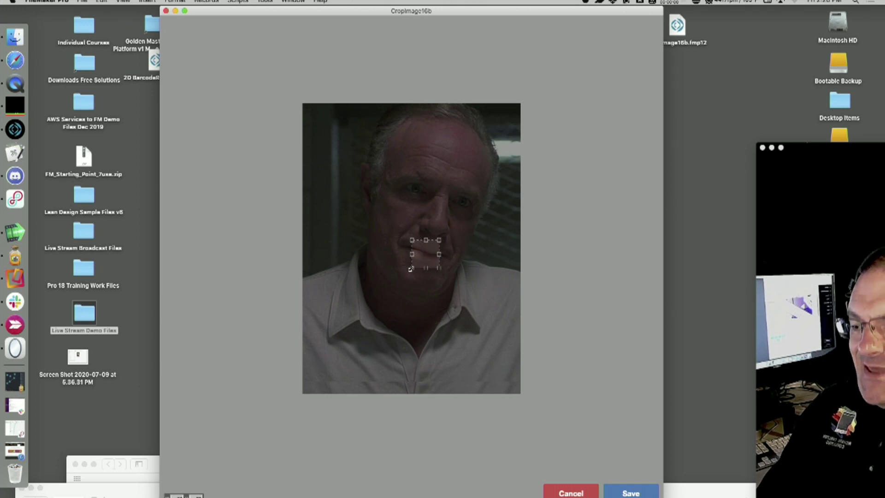
pyautogui.click(632, 492)
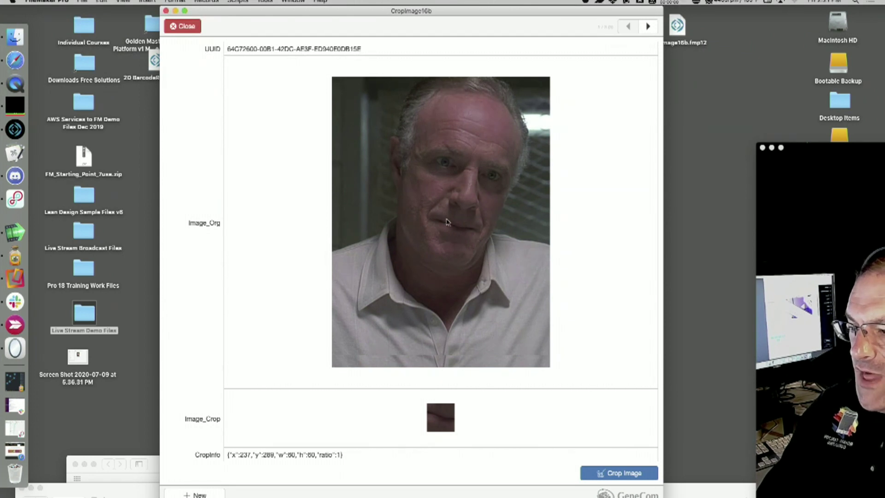
pyautogui.click(506, 417)
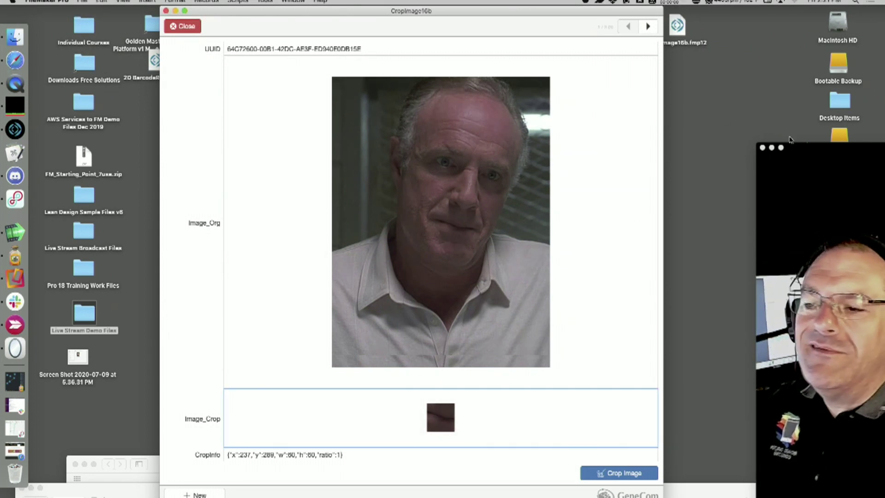
# Step: Move the webcam and CropImage16b windows aside and switch to the FileMaker Training server in Discord
pyautogui.moveTo(825, 148); pyautogui.dragTo(760, 144)
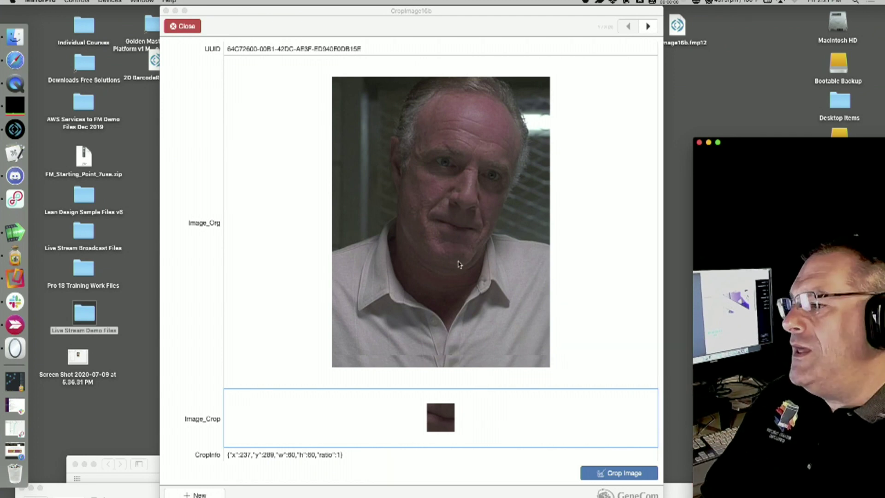
pyautogui.moveTo(393, 12); pyautogui.dragTo(540, 217)
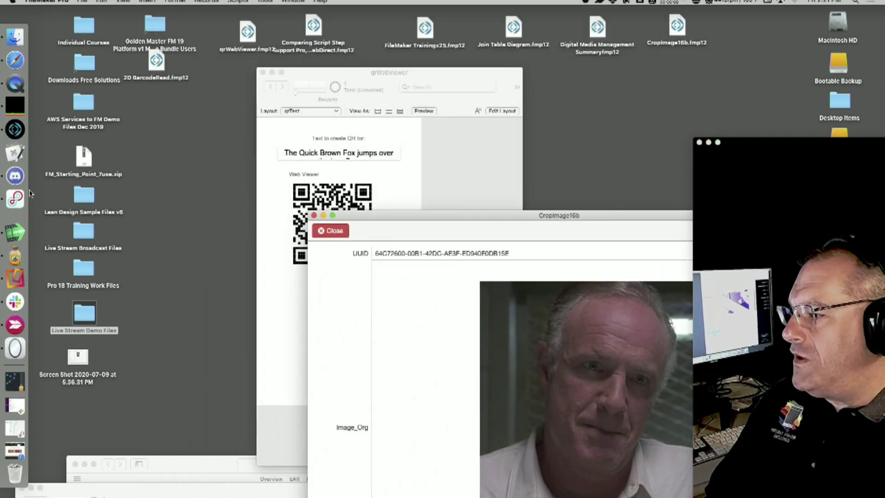
pyautogui.click(15, 176)
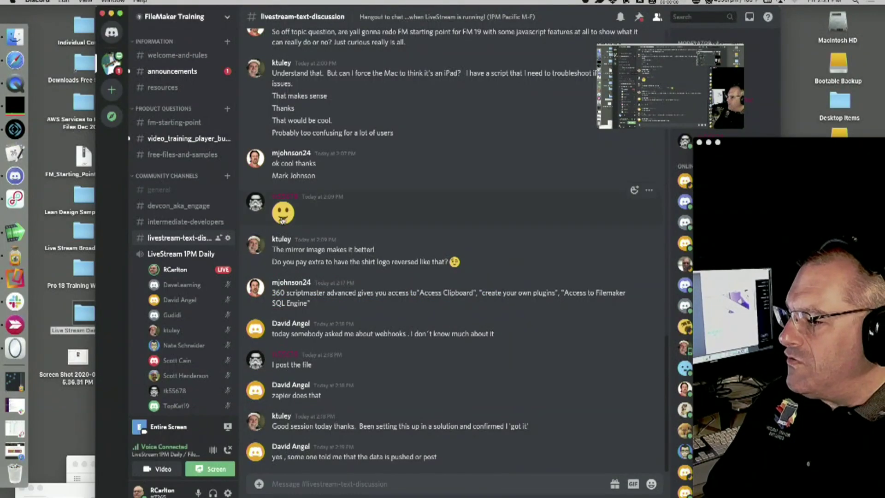
# Step: Look through the fm-starting-point and video training player issues channels, and open the free-files-and-samples channel
pyautogui.click(165, 127)
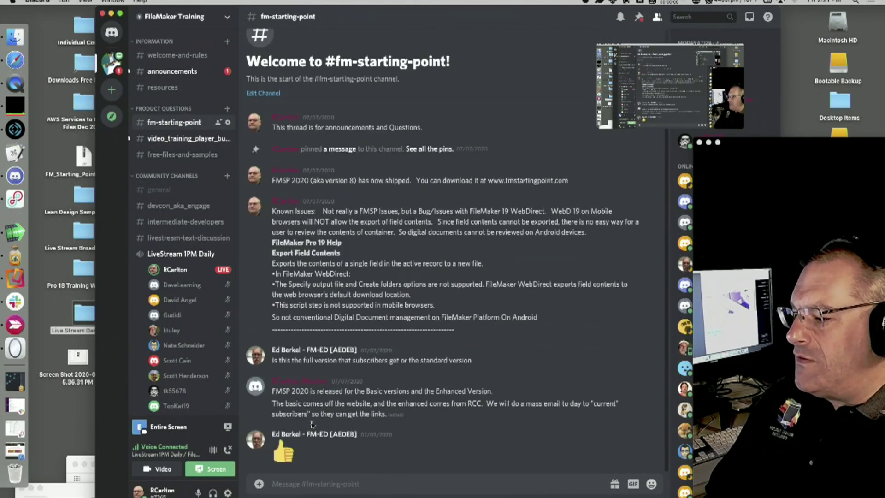
pyautogui.click(205, 152)
pyautogui.click(198, 139)
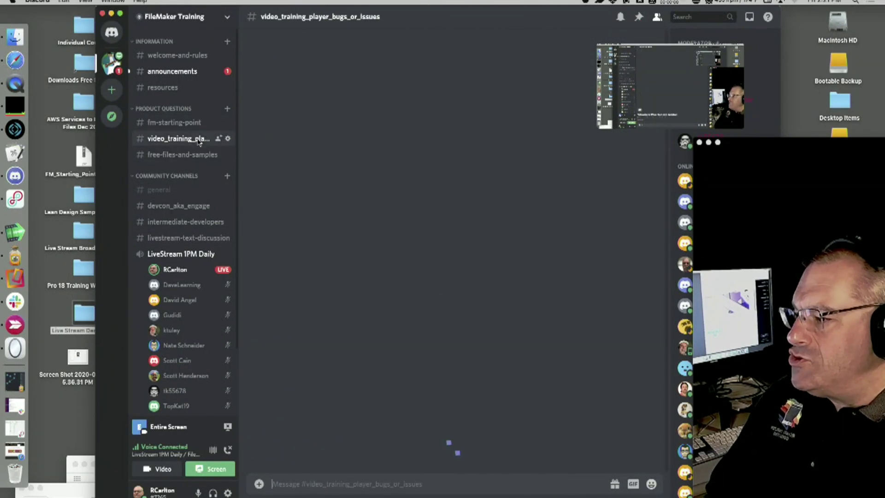
pyautogui.click(197, 154)
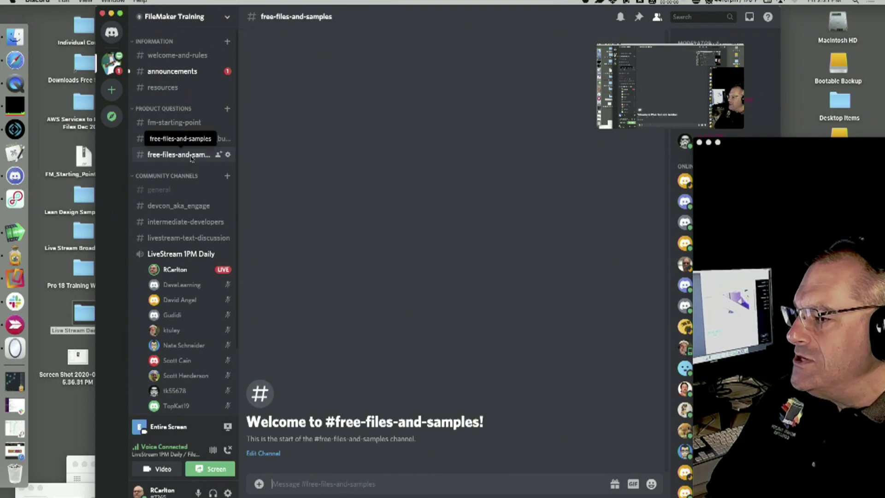